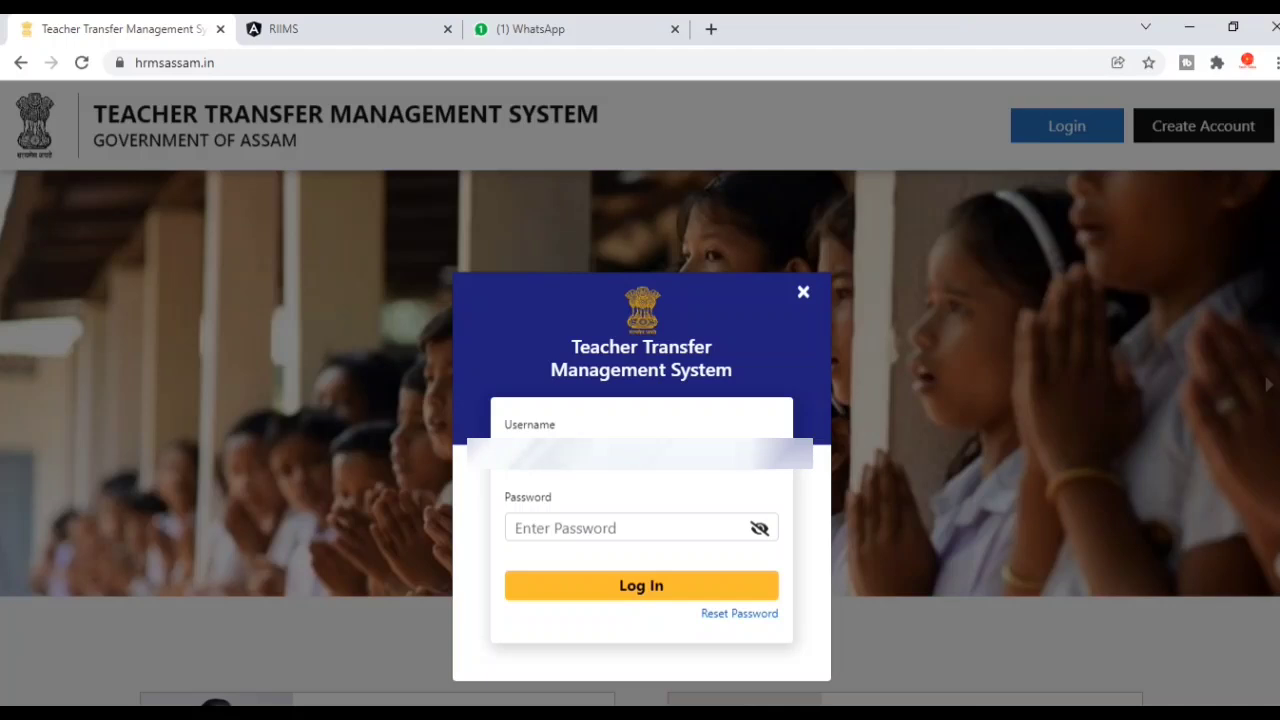
Step: Log in with the teacher's account password to reach the Edit Profile page
click(601, 524)
text(*****)
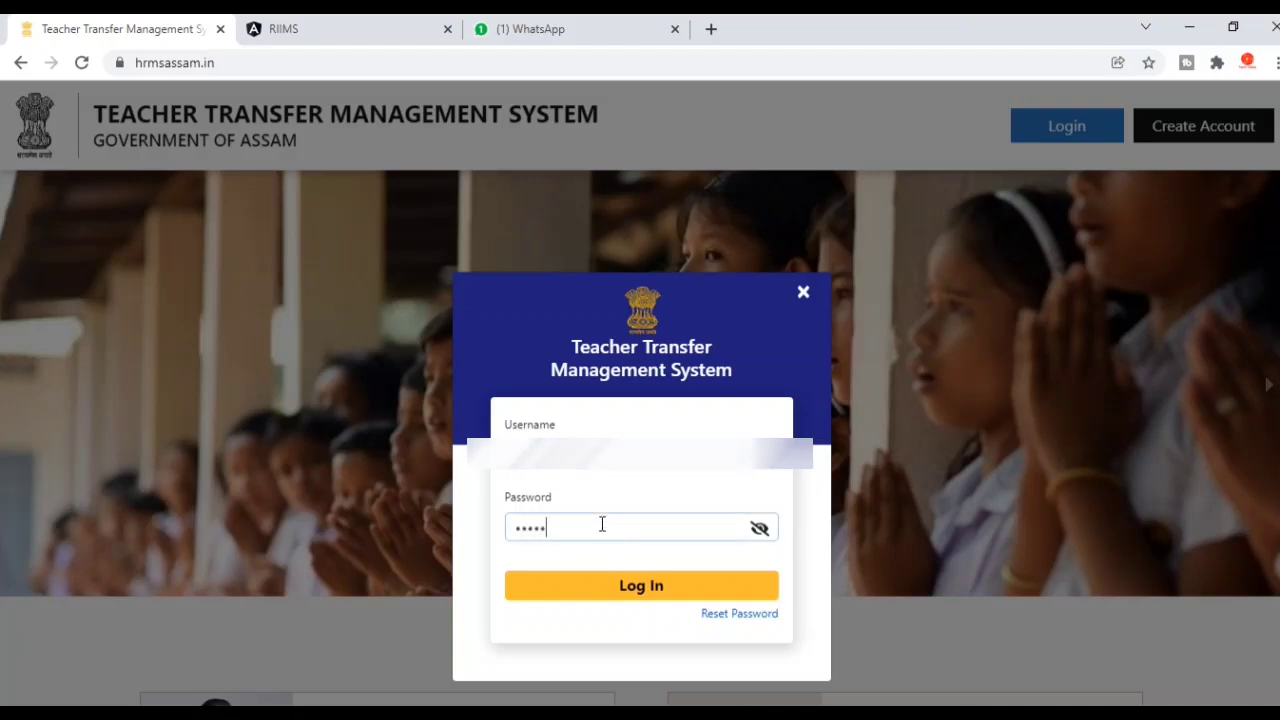
text(******)
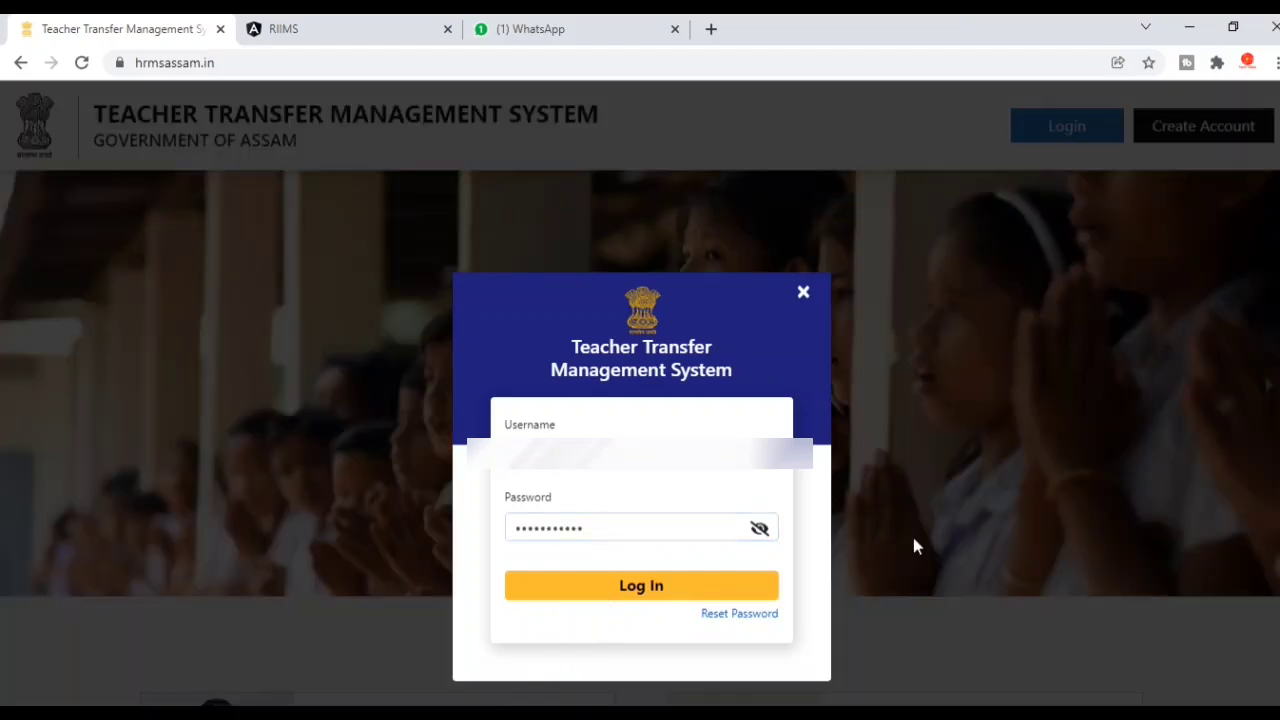
key(Return)
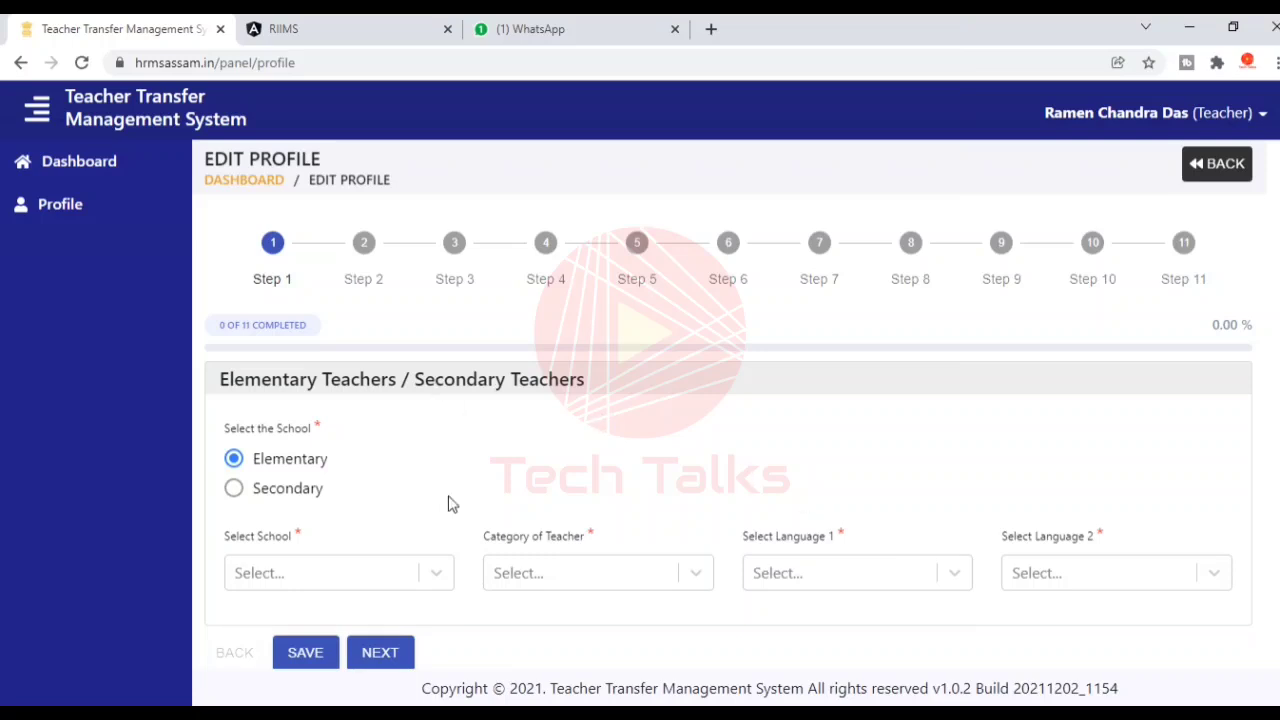
Step: Set school type to Lower Primary School and teacher category to SSA State Pool LP
scroll(567, 470, down, 1)
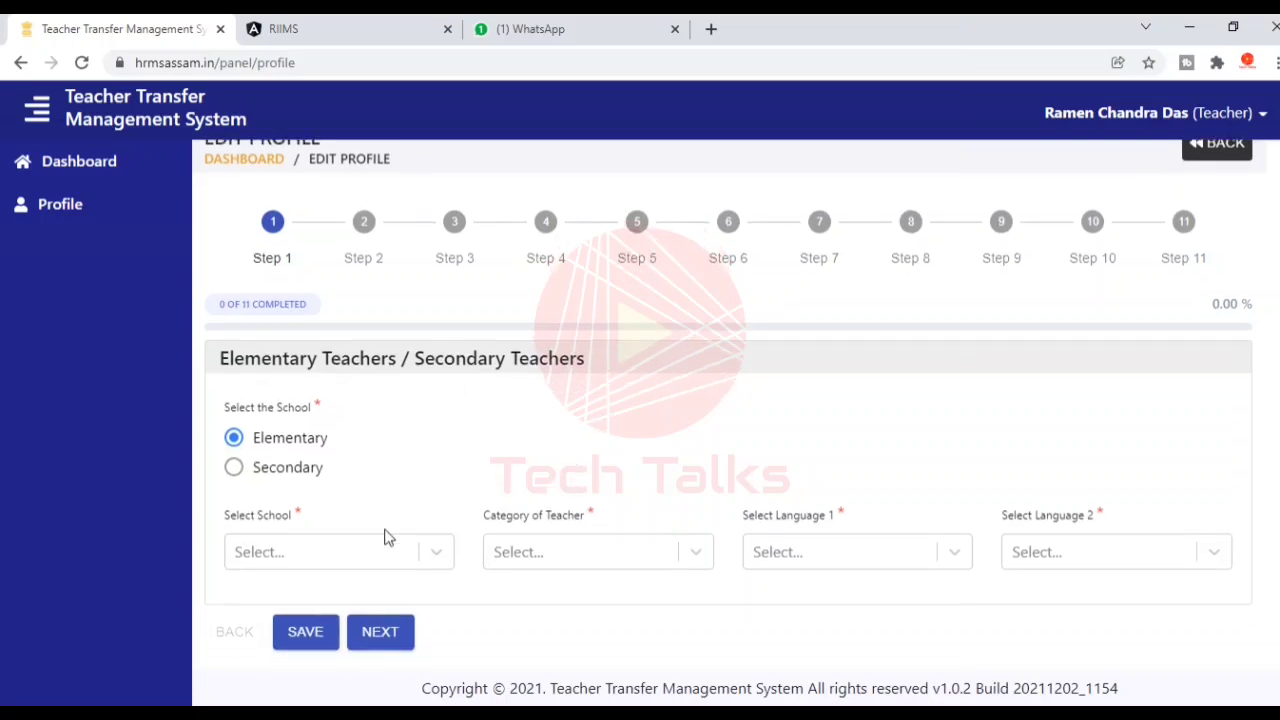
click(388, 548)
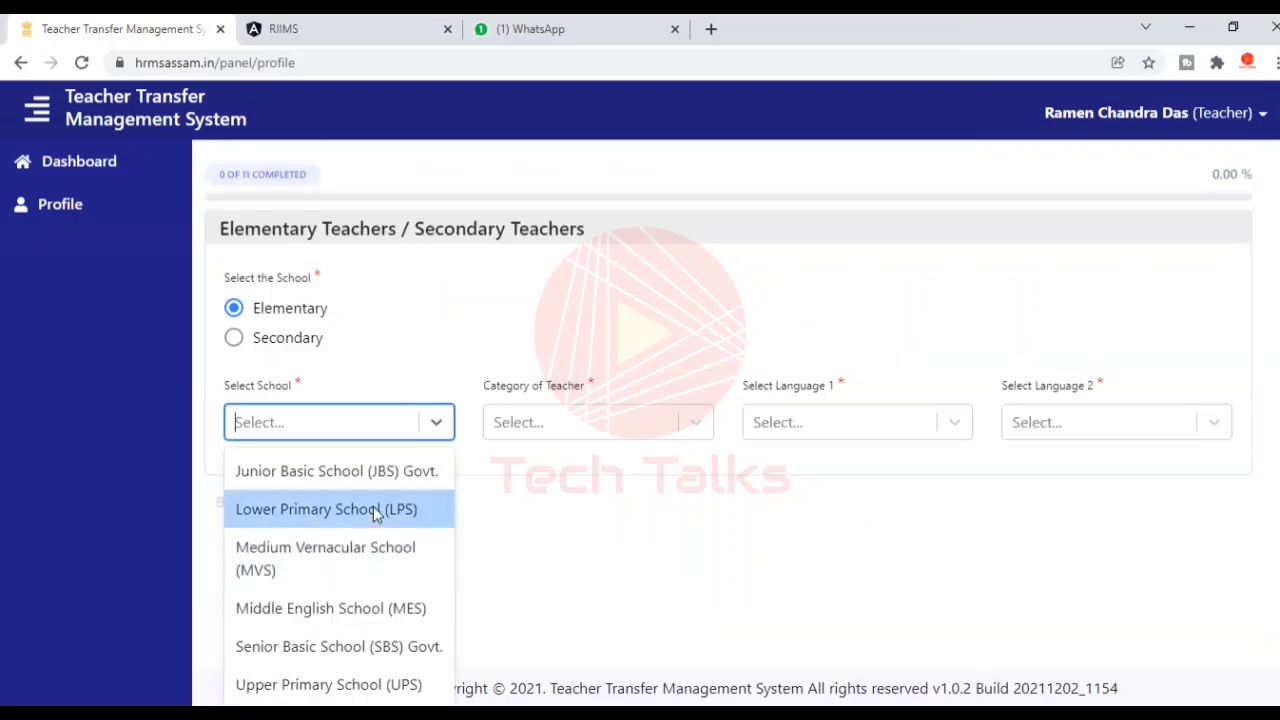
click(374, 510)
click(585, 552)
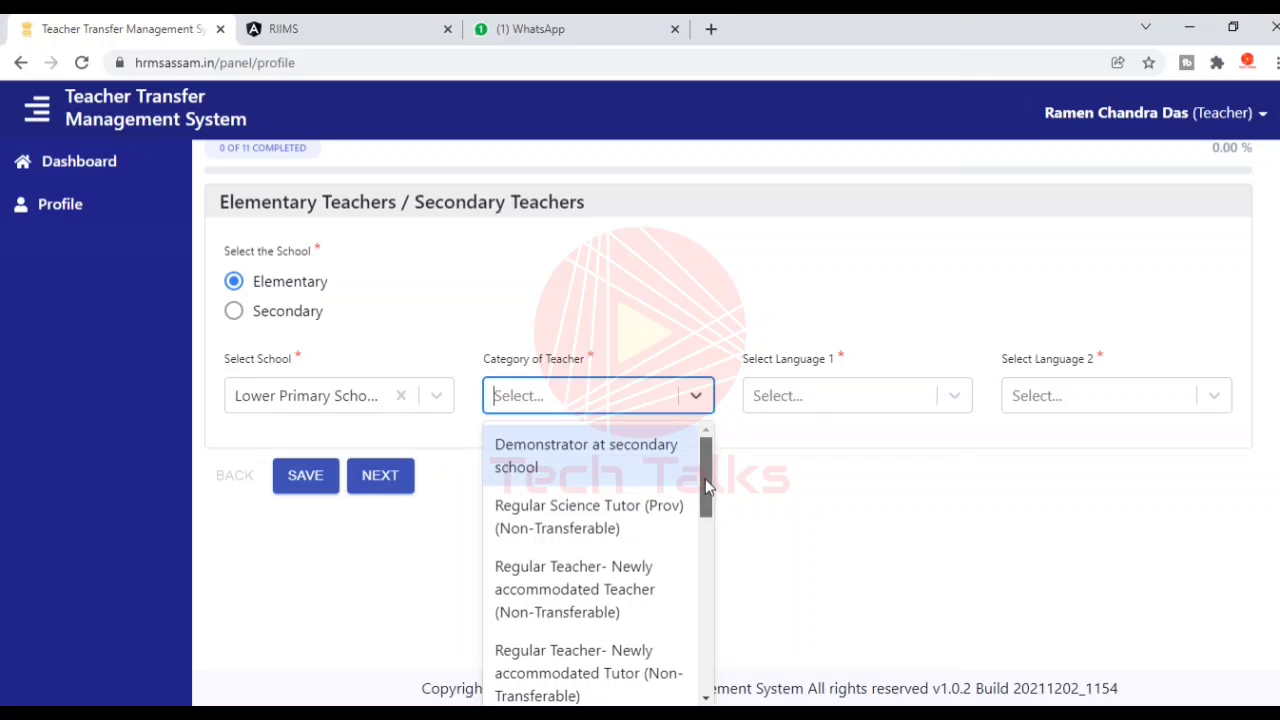
drag(705, 483, 707, 686)
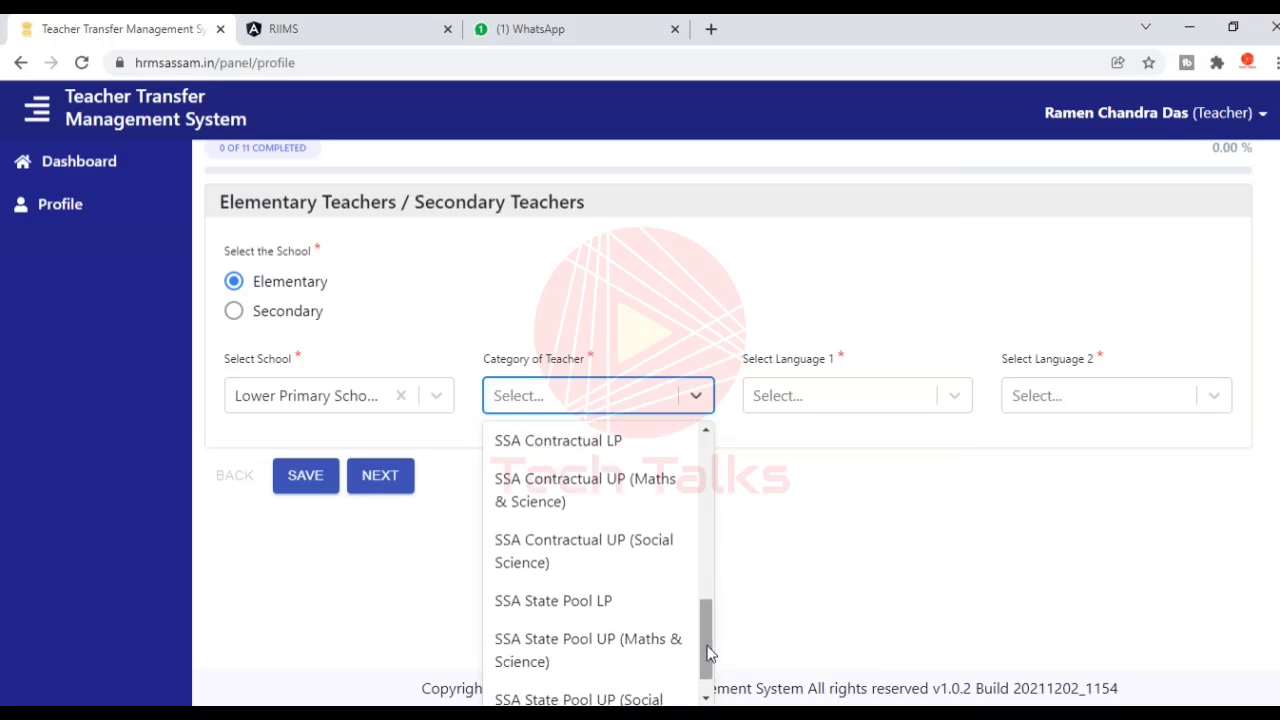
click(618, 608)
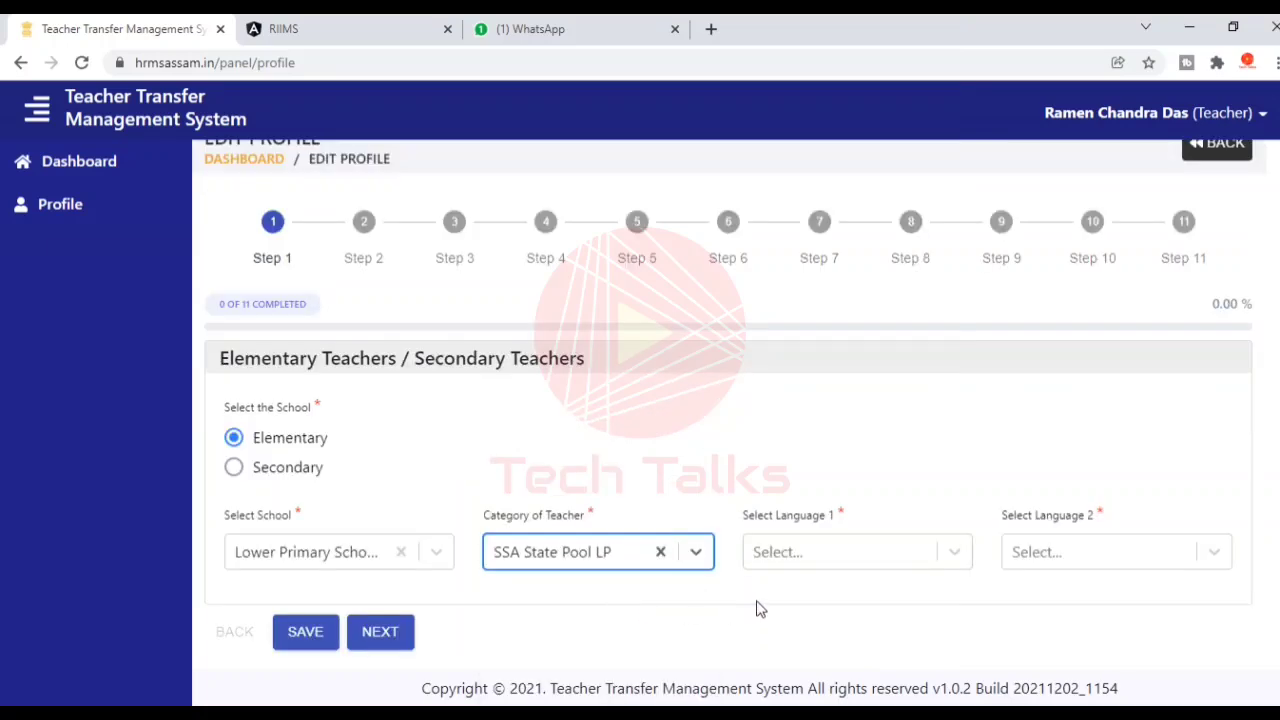
Step: Choose Assamese as first language and English as second language, then save Step 1
click(833, 554)
click(817, 457)
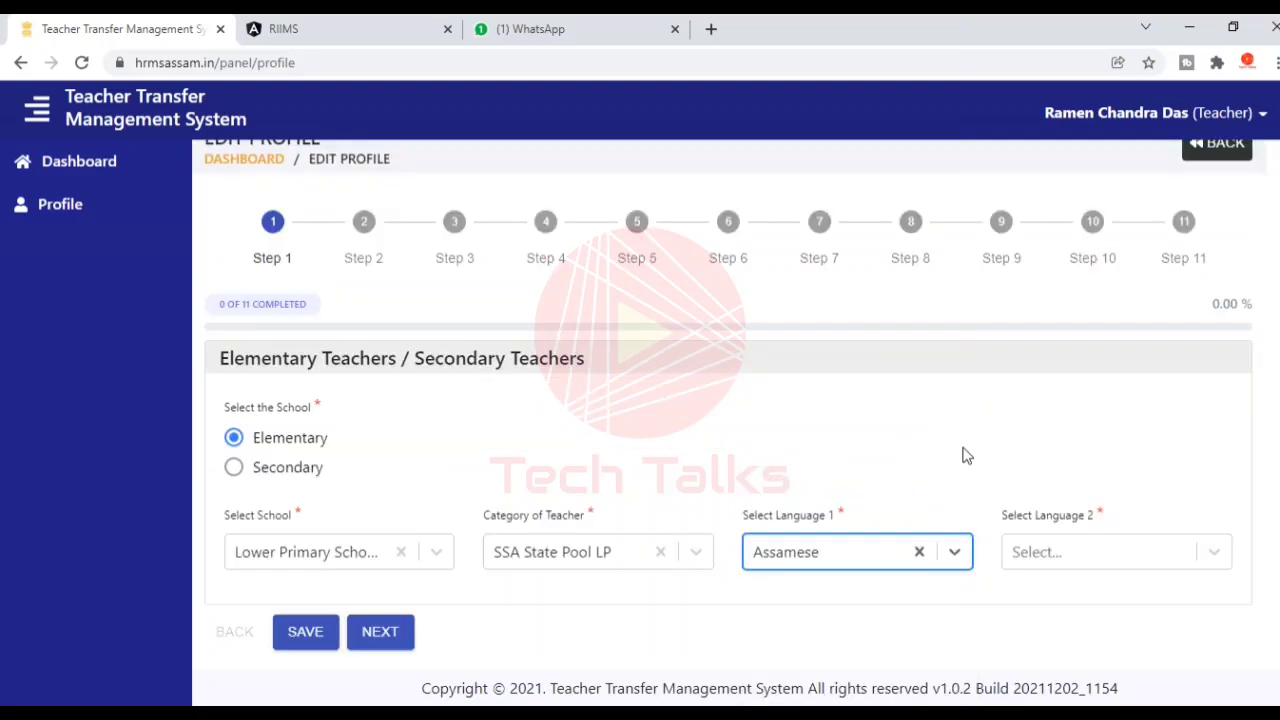
click(1057, 557)
click(1040, 520)
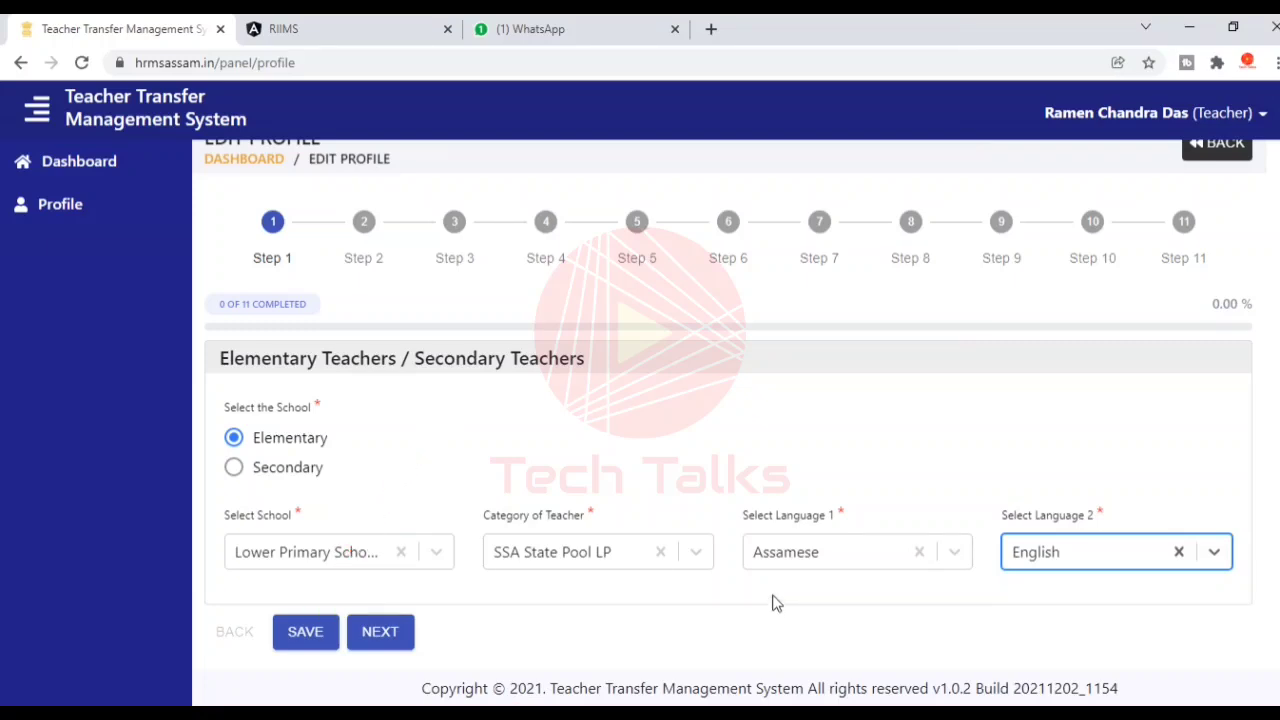
click(305, 632)
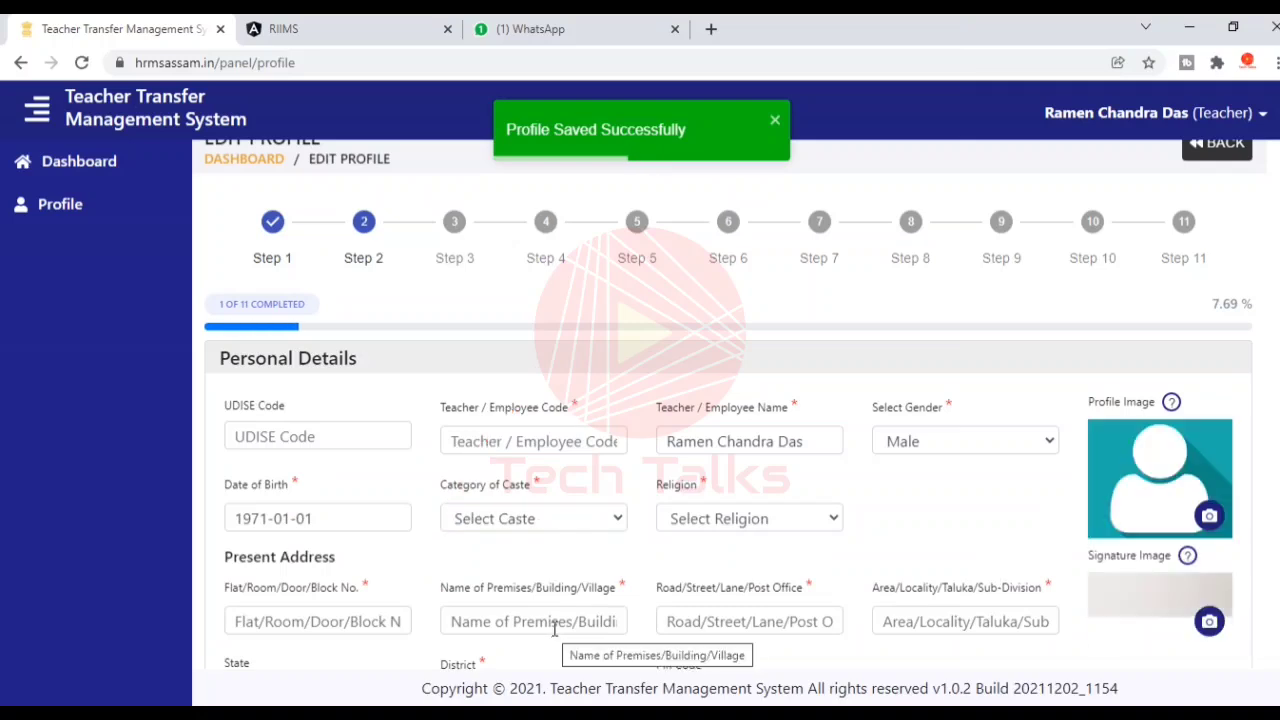
click(310, 430)
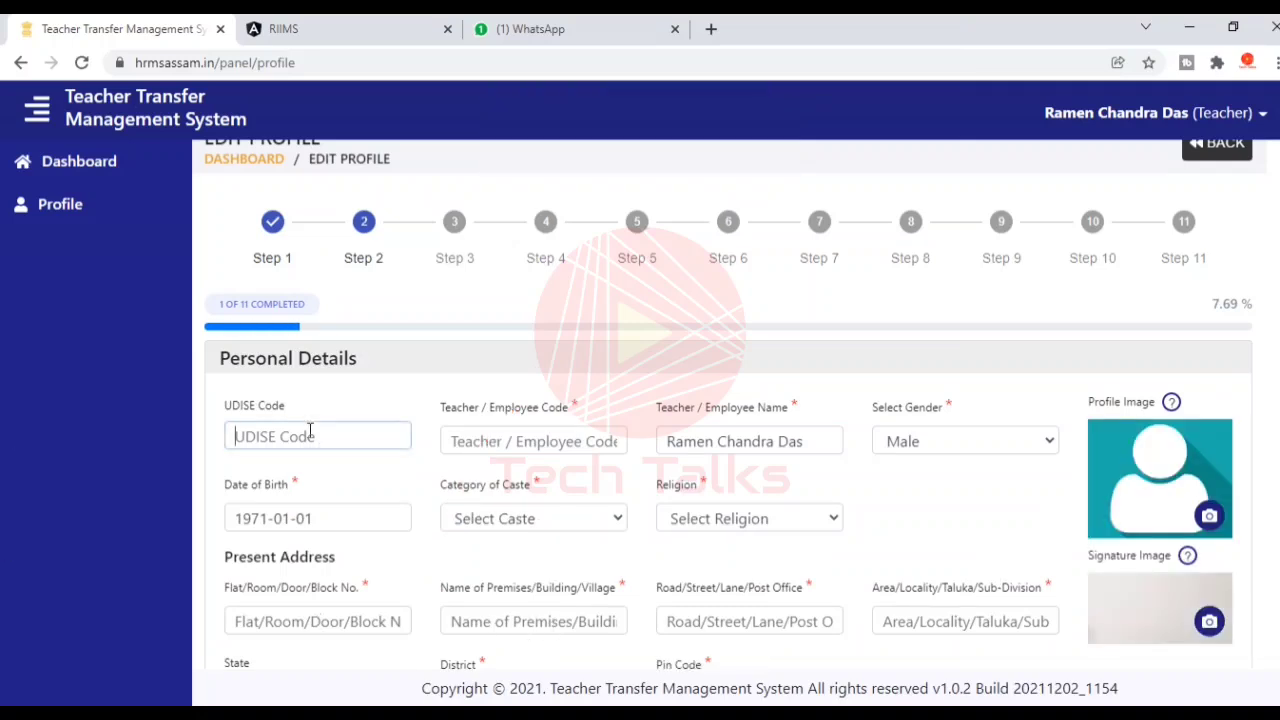
key(Tab)
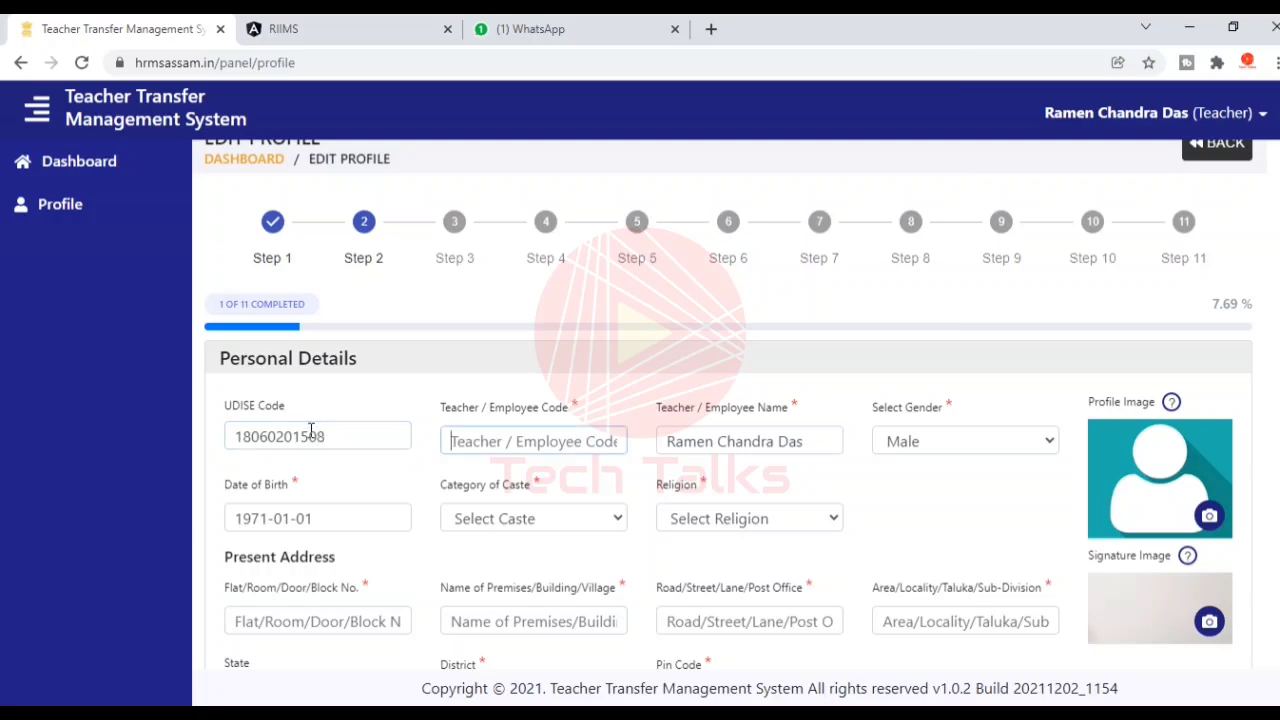
drag(351, 437, 249, 443)
key(ctrl+c)
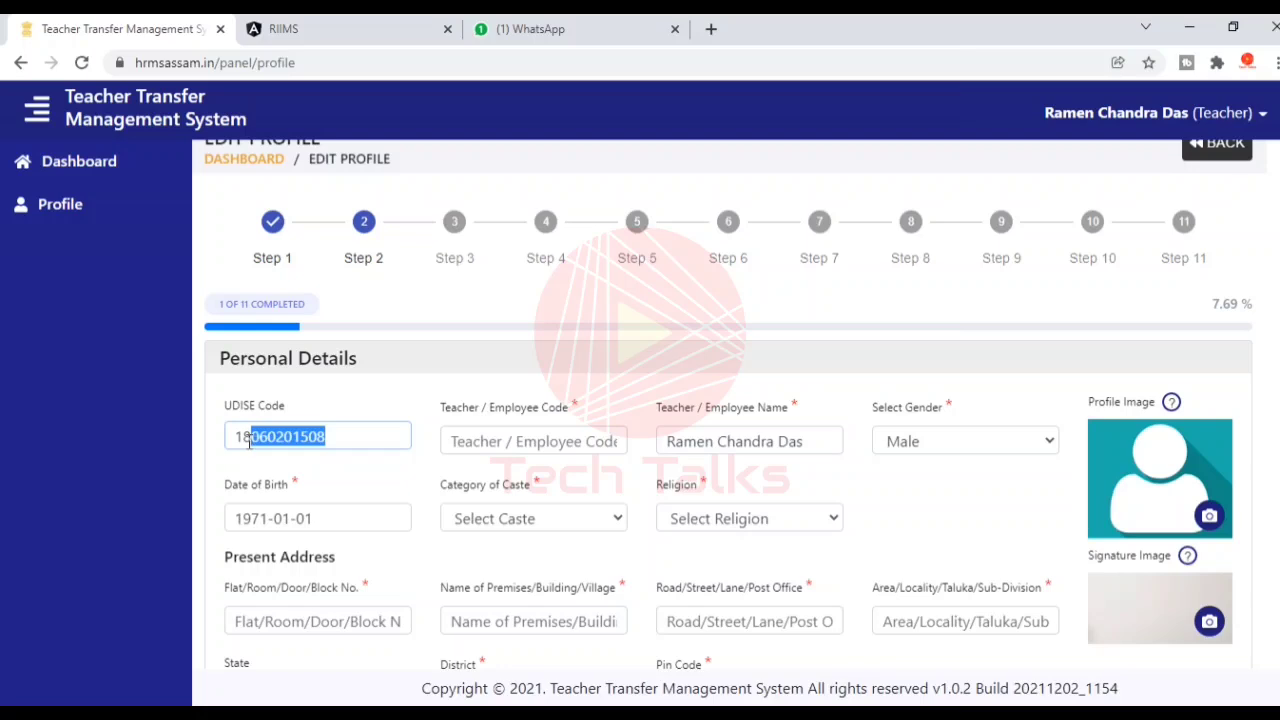
key(Tab)
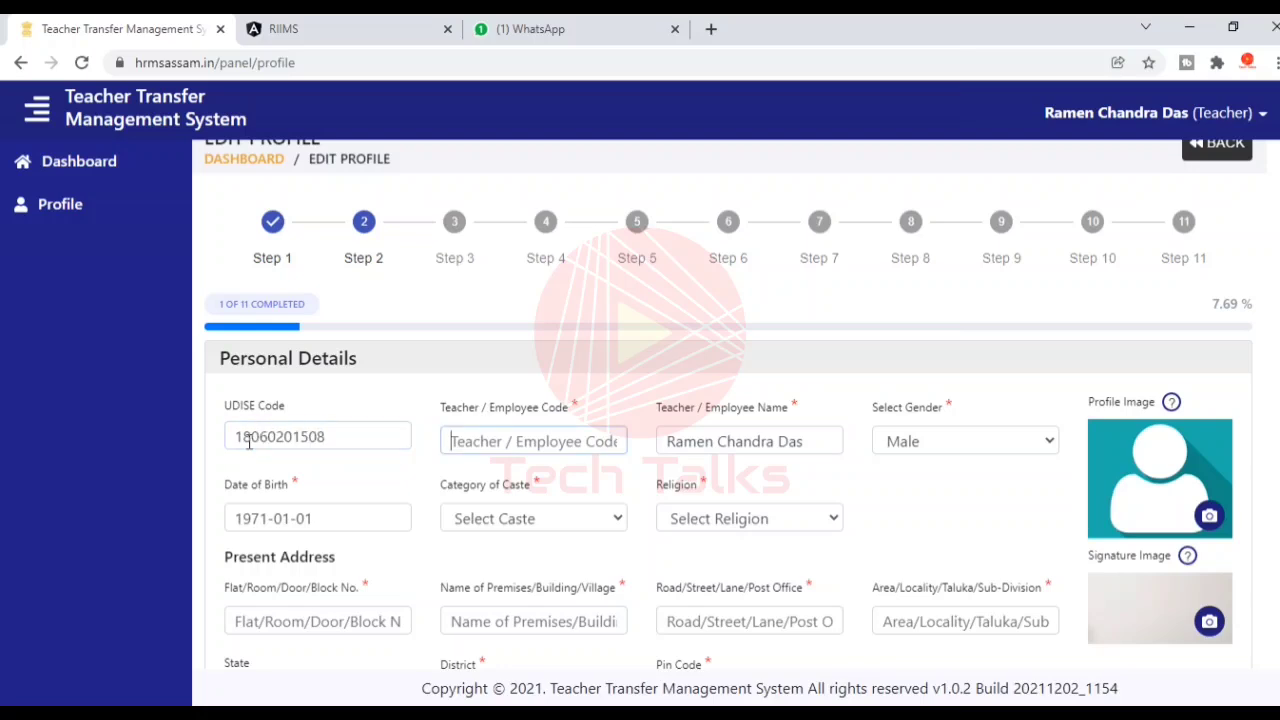
key(ctrl+v)
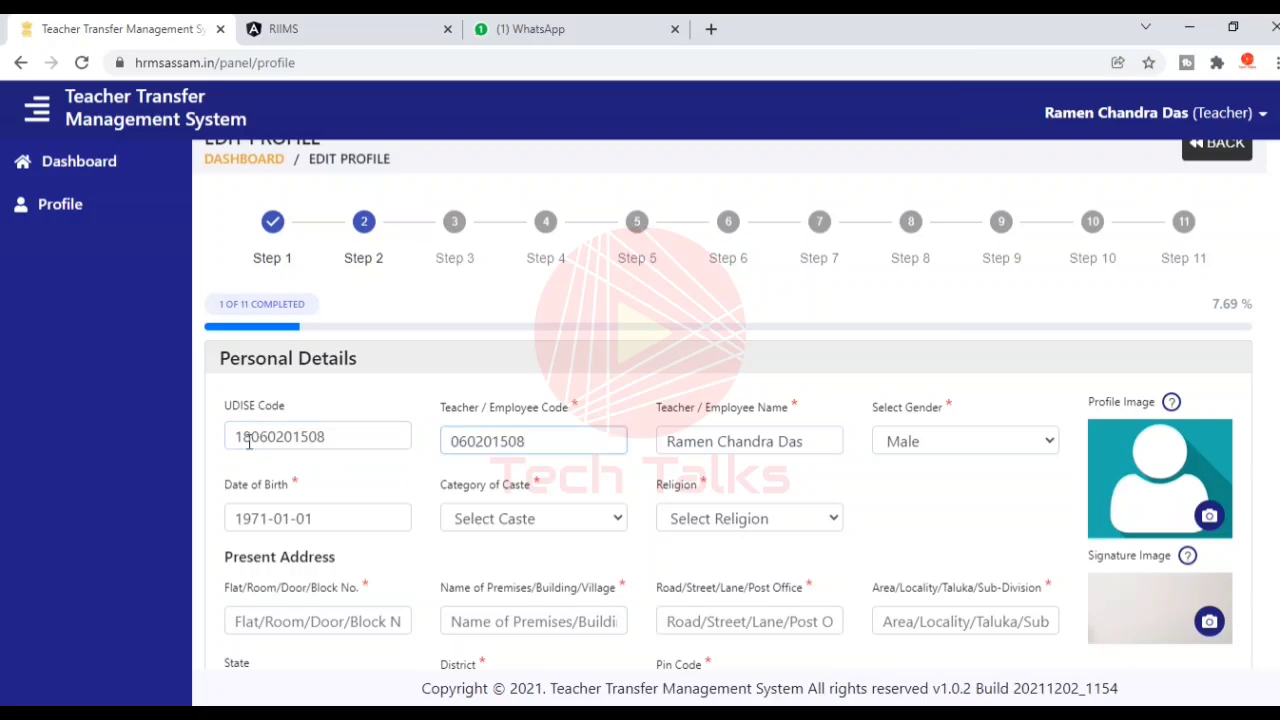
text(1104)
Step: Set caste category to SC and religion to Hinduism
click(546, 519)
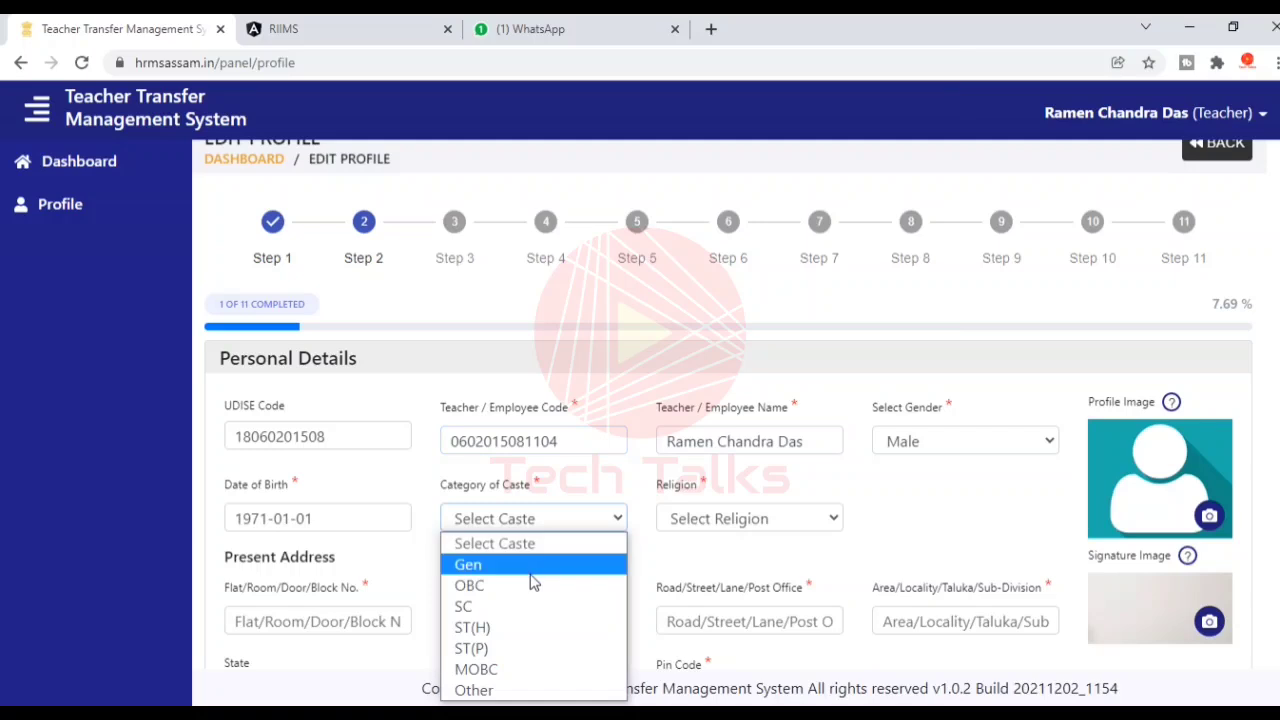
click(532, 607)
click(700, 521)
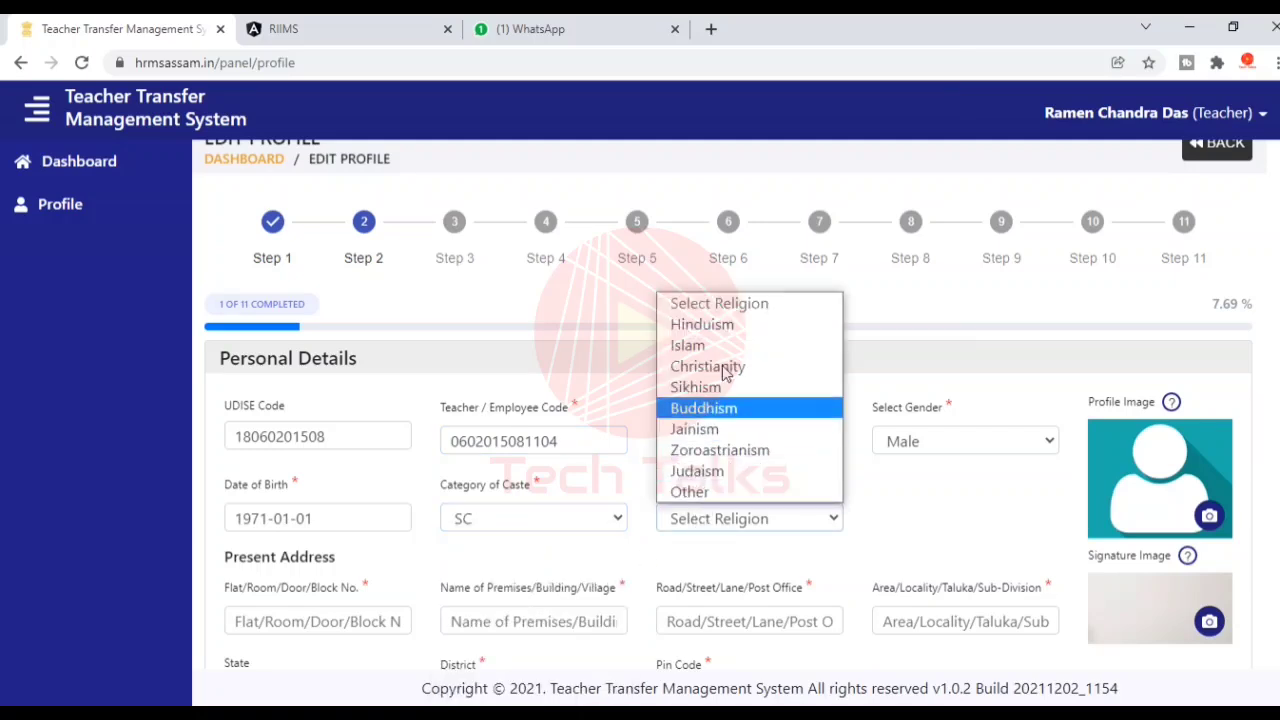
click(726, 324)
scroll(731, 428, down, 1)
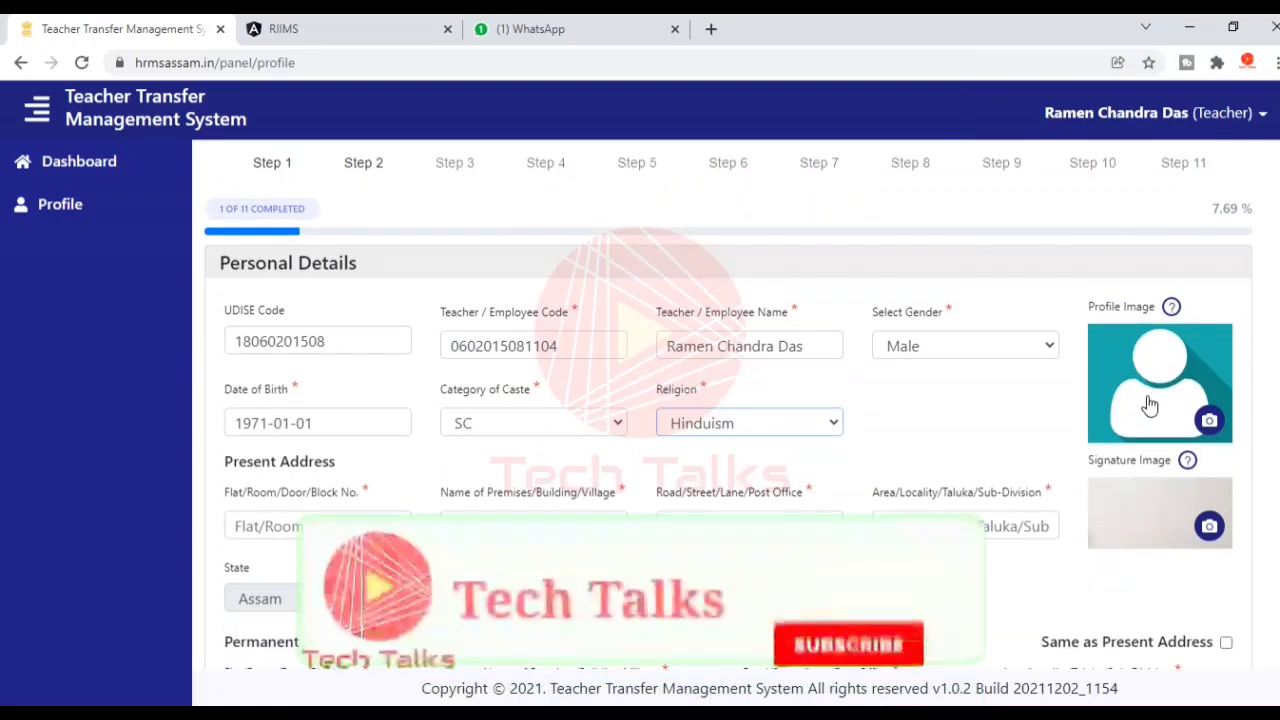
click(1152, 408)
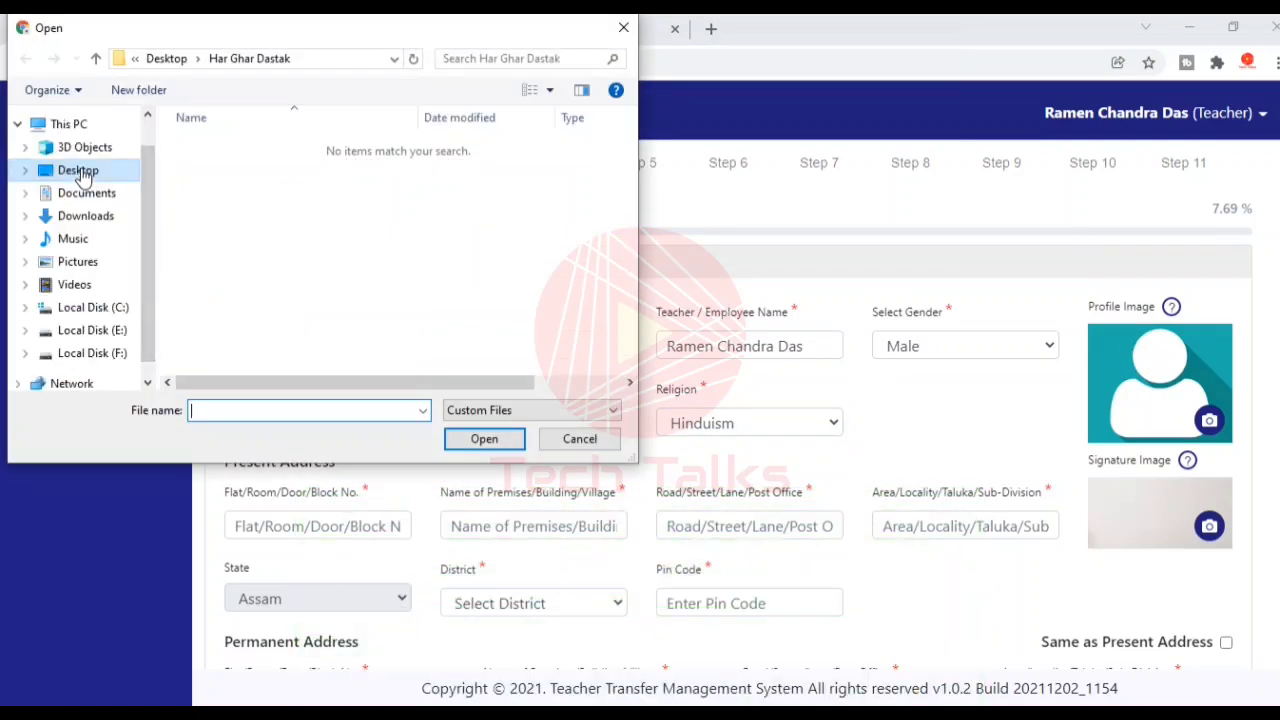
Step: Upload Passport Size Photo from the HRMS PORTAL TUTORIAL teacher folder as the profile image
click(80, 172)
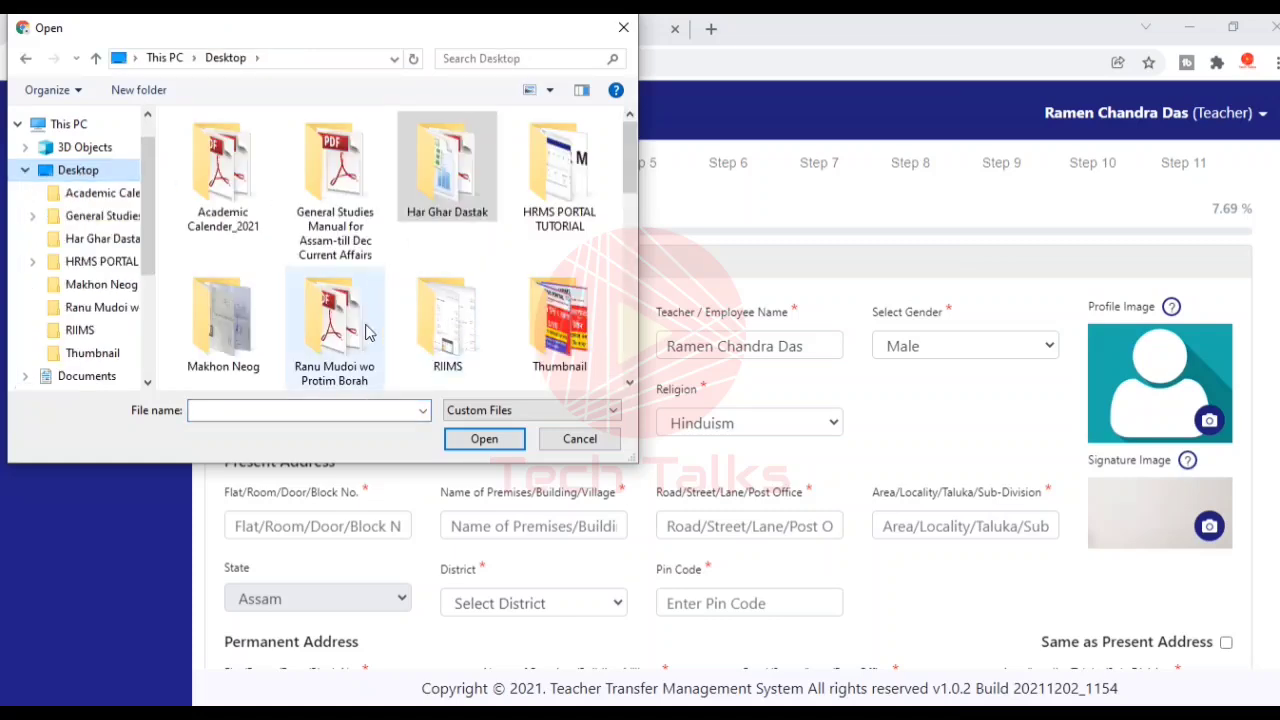
double_click(545, 200)
click(345, 195)
double_click(345, 195)
click(436, 270)
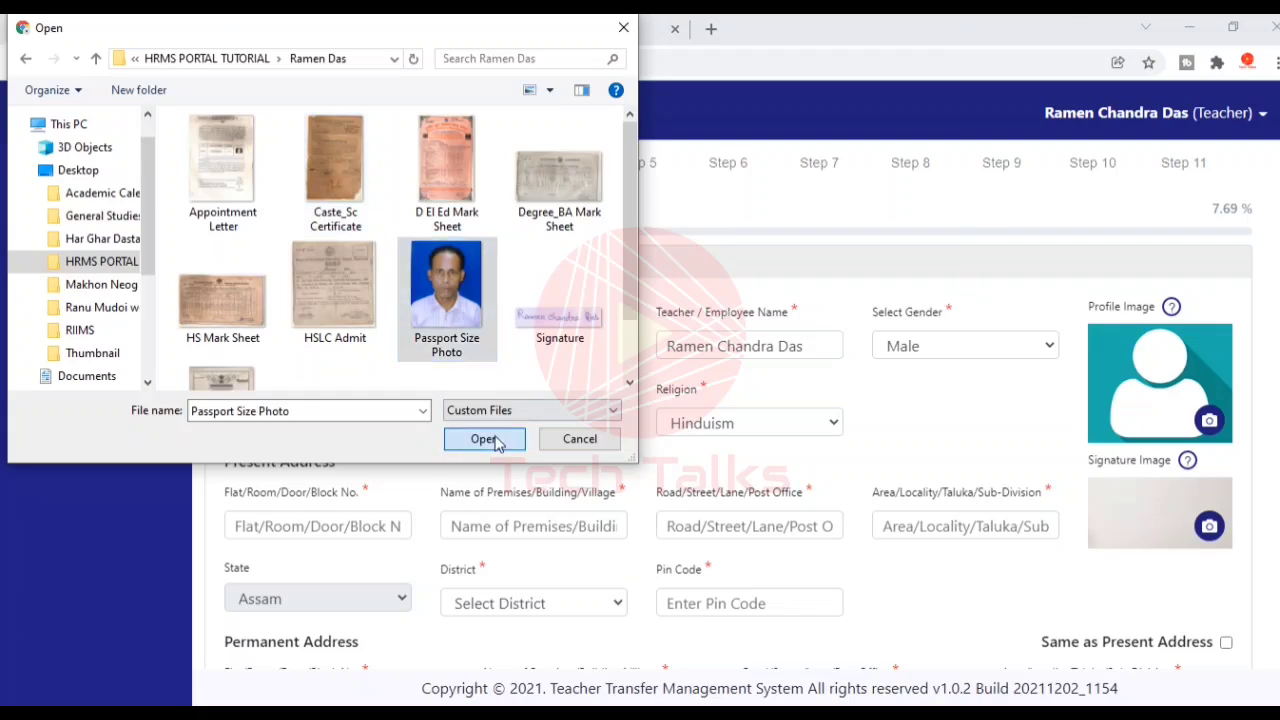
click(484, 438)
Step: Upload the Signature file as the signature image
click(1158, 590)
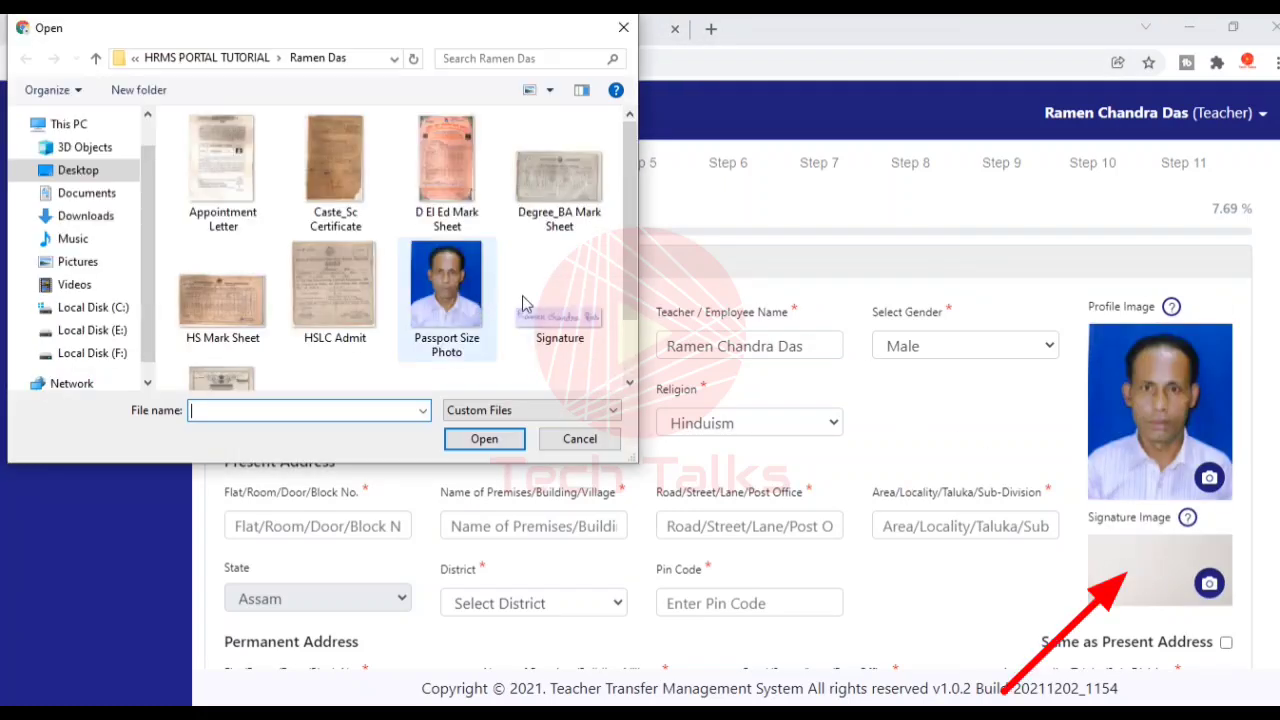
click(560, 290)
click(484, 440)
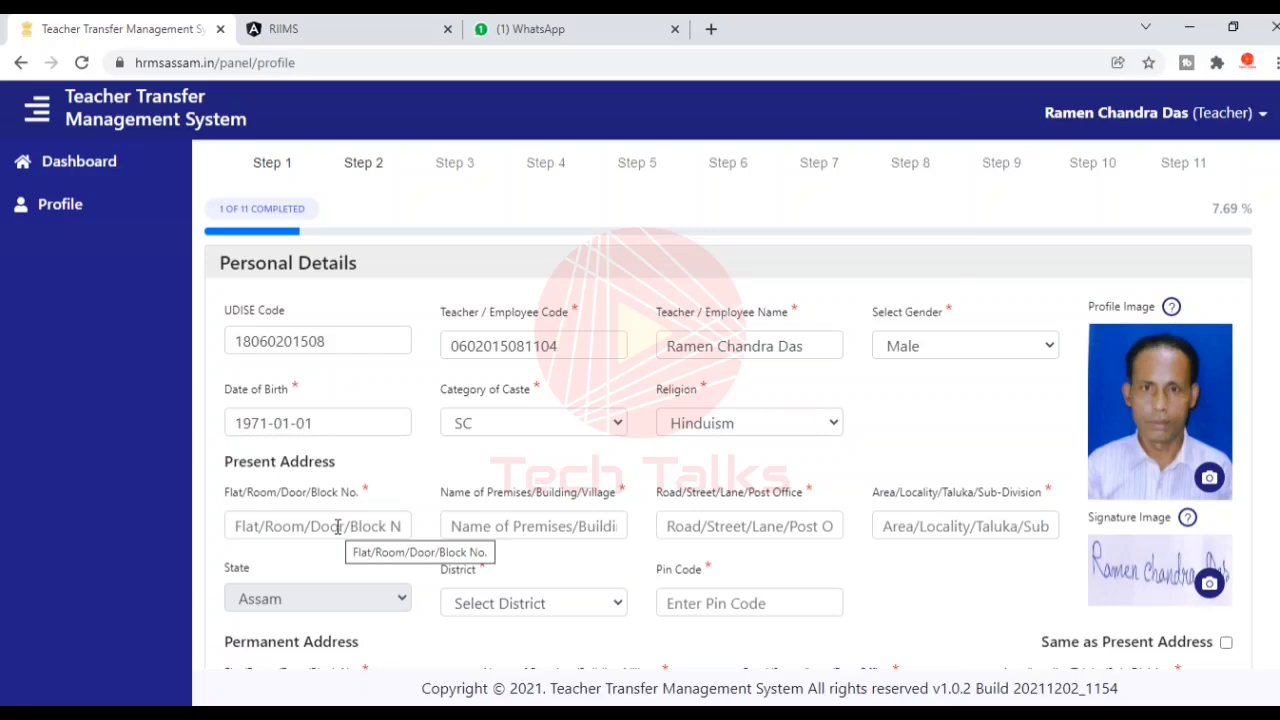
Step: Enter the present address premises and post office, correcting the post office spelling
click(338, 526)
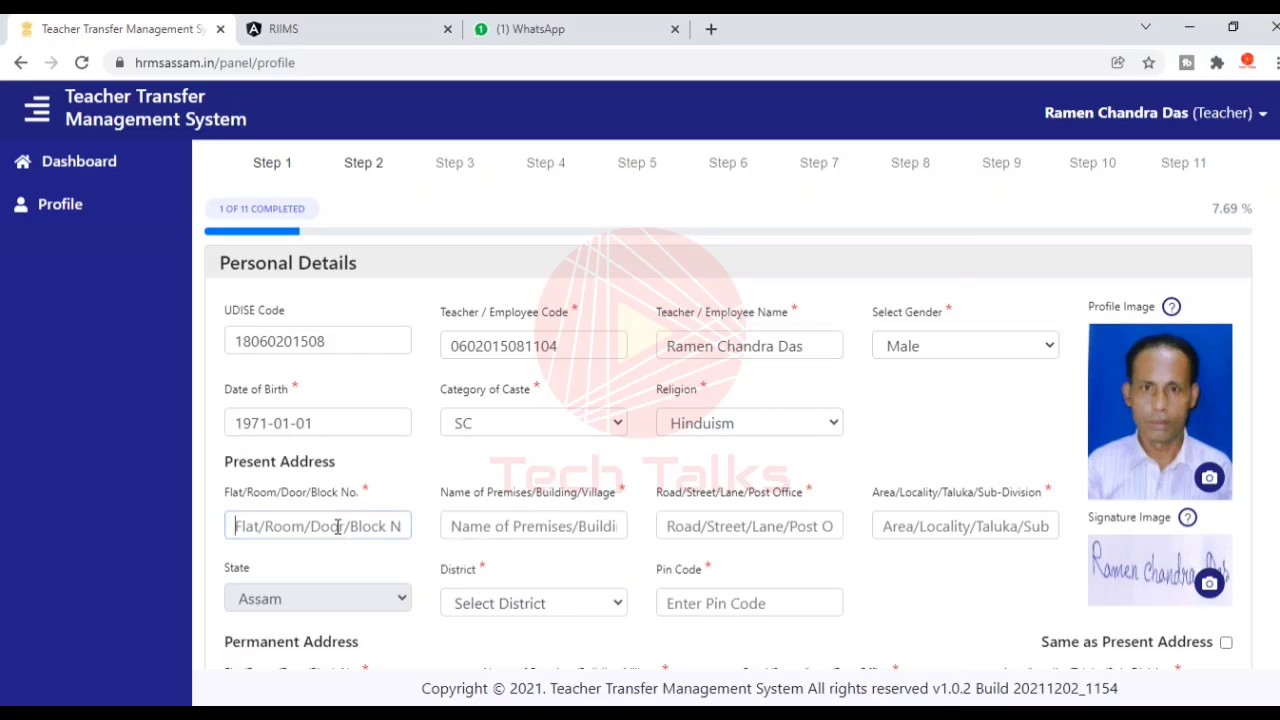
key(Tab)
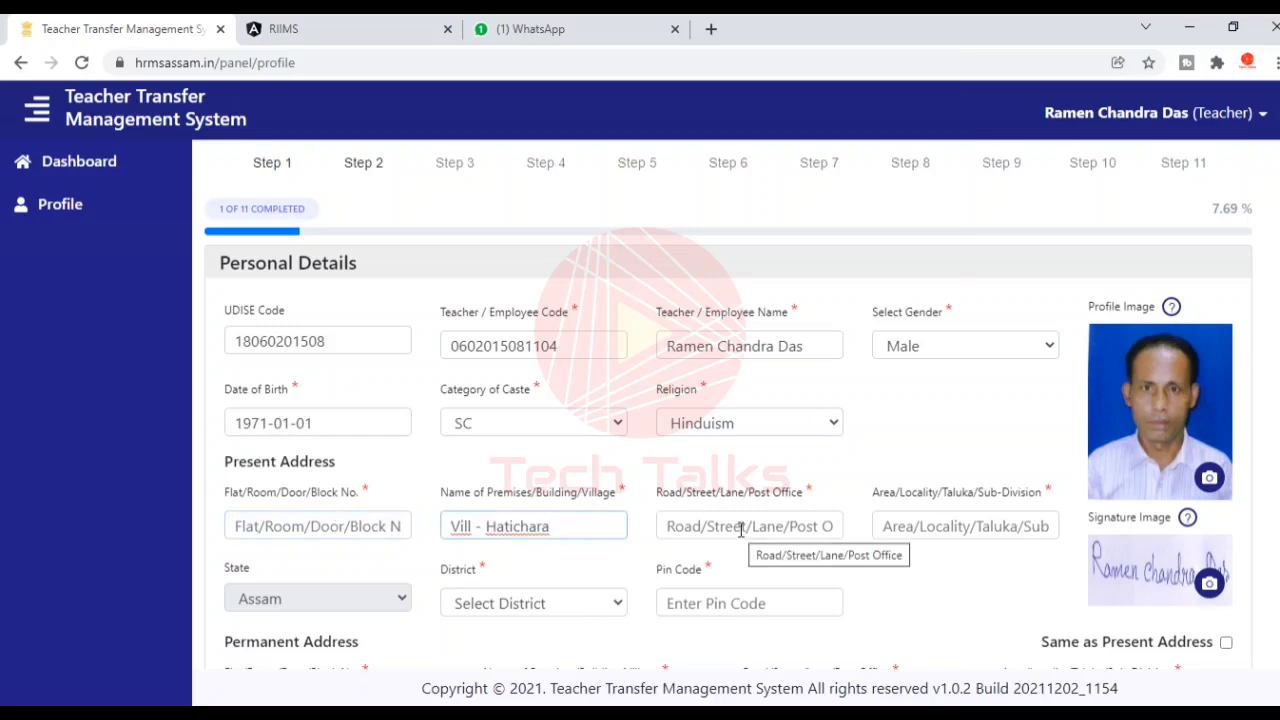
click(737, 529)
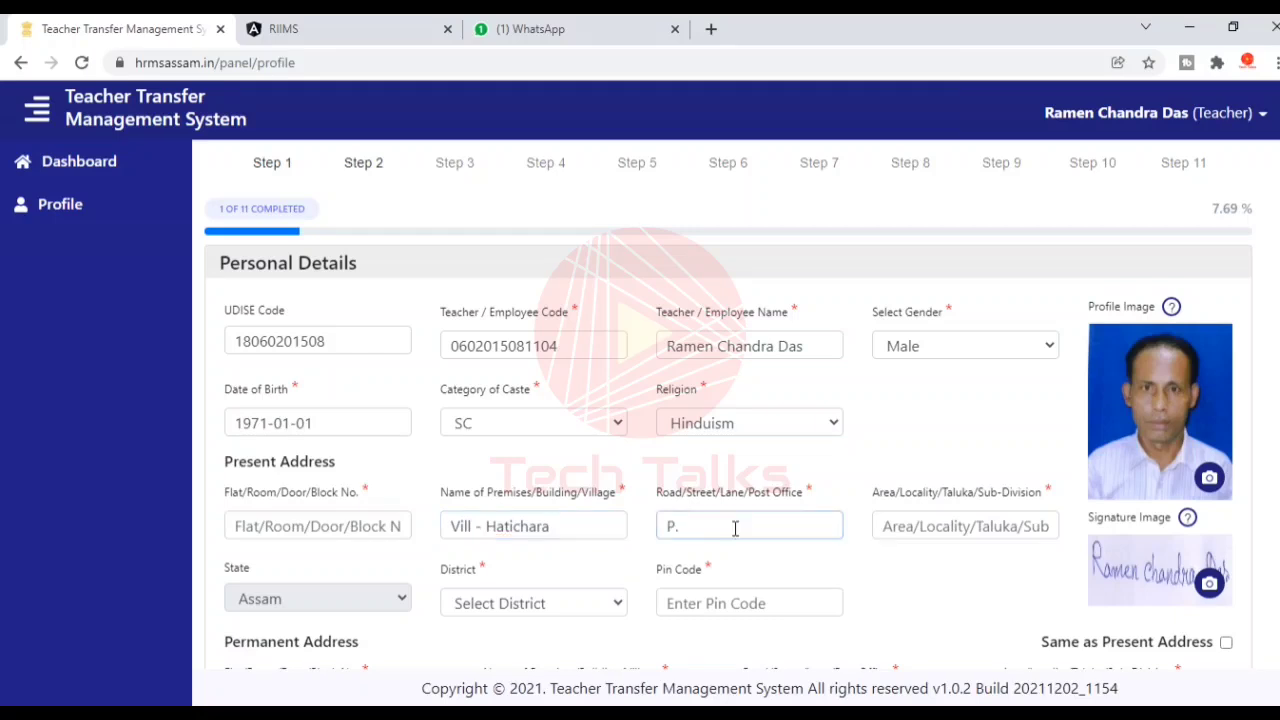
click(736, 527)
text(i)
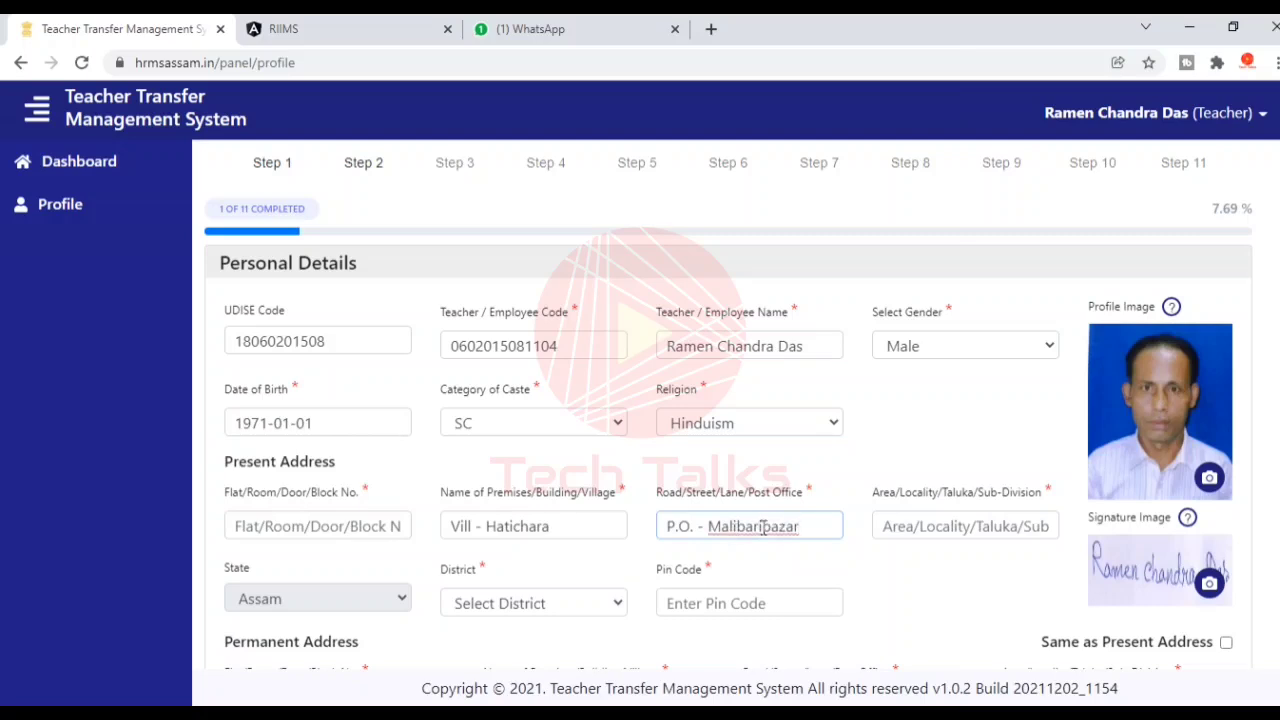
click(770, 526)
key(BackSpace)
text(B)
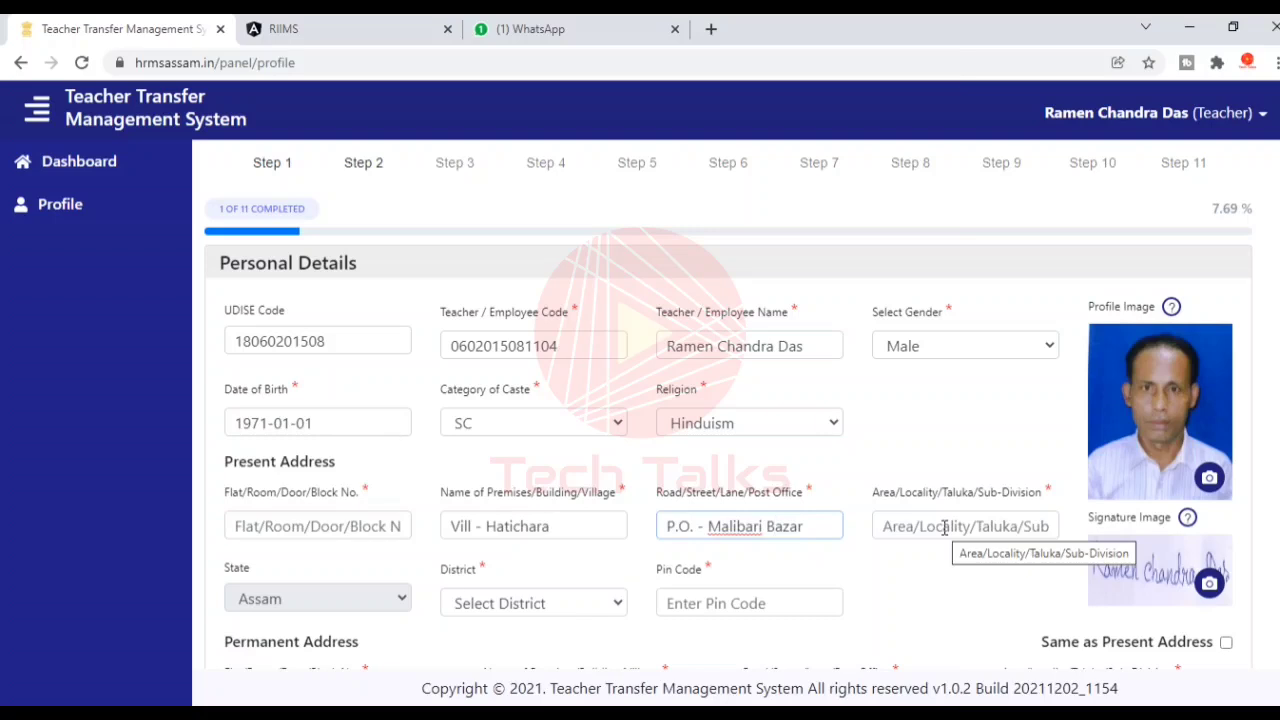
Step: Fill in the present area, Kamrup district, pin code and flat number
click(944, 528)
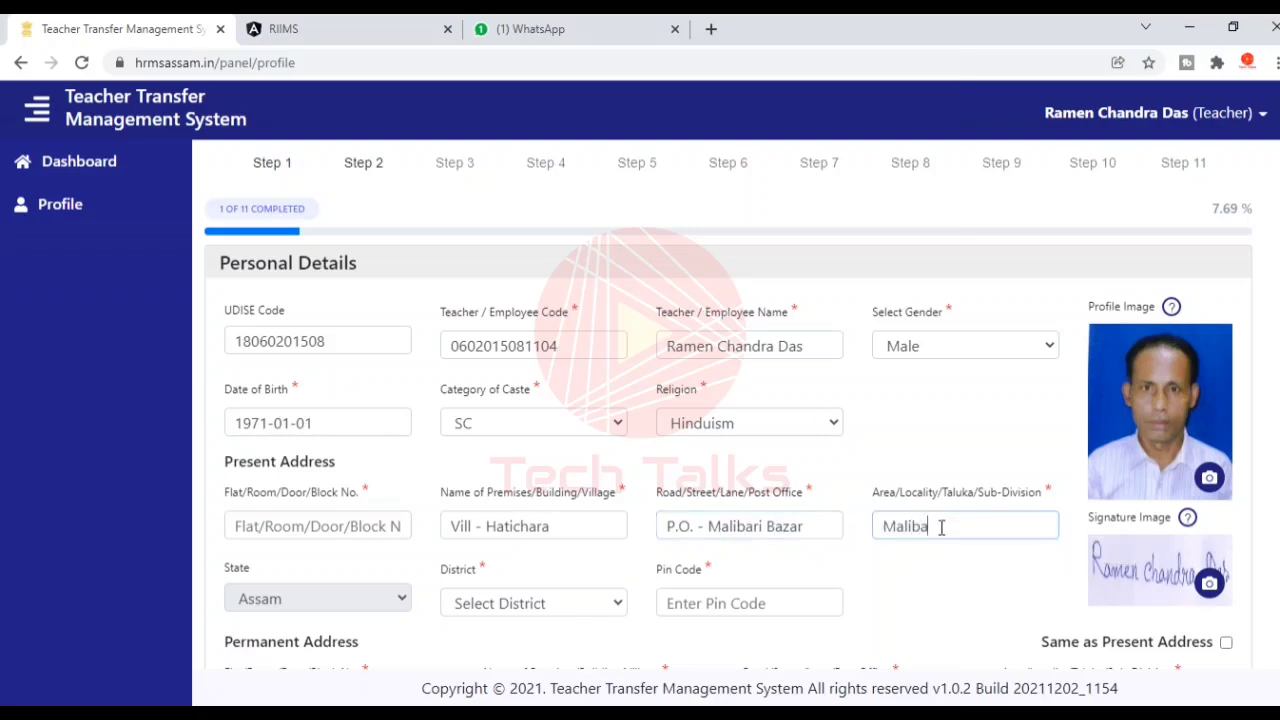
click(562, 610)
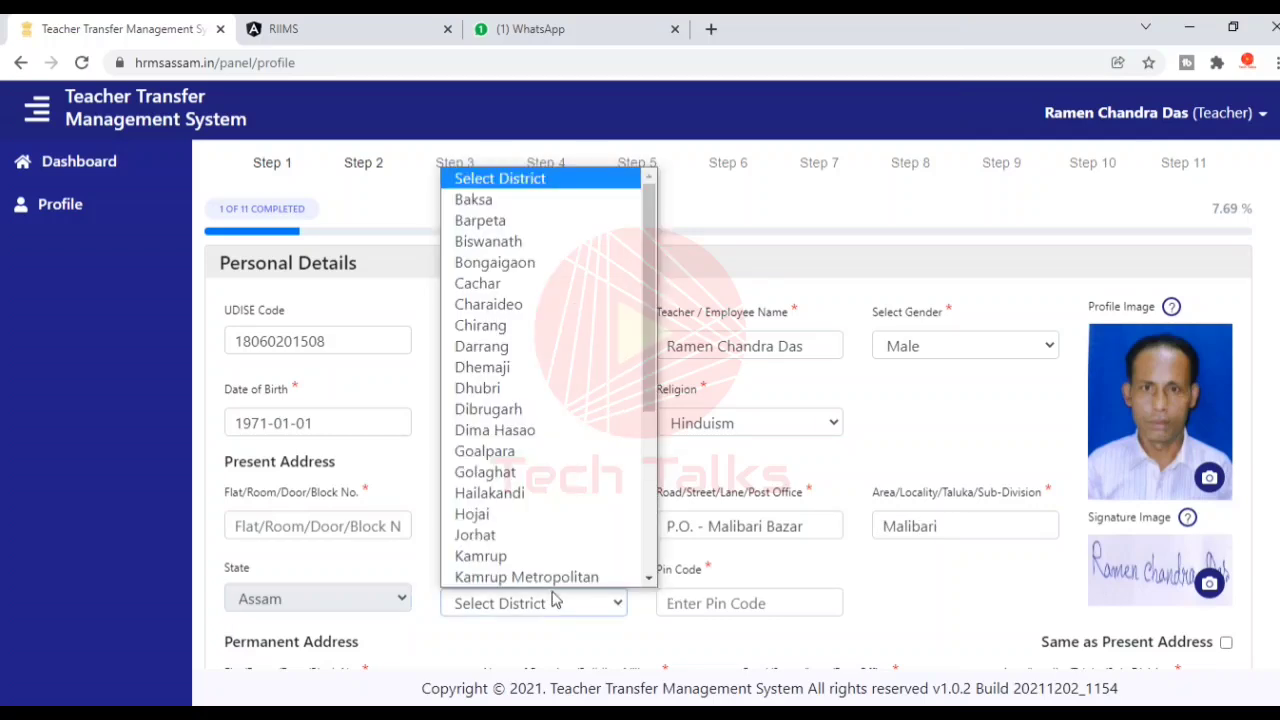
scroll(545, 565, down, 1)
click(490, 513)
click(751, 604)
text(781136)
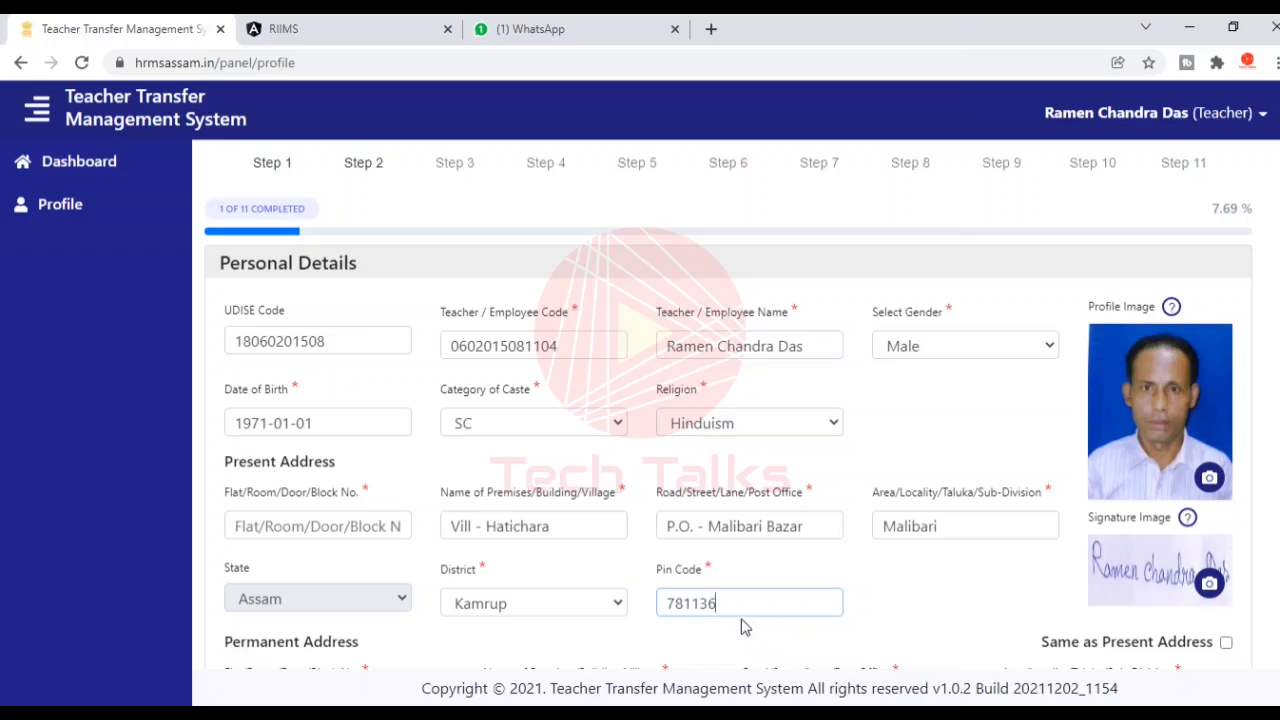
click(375, 526)
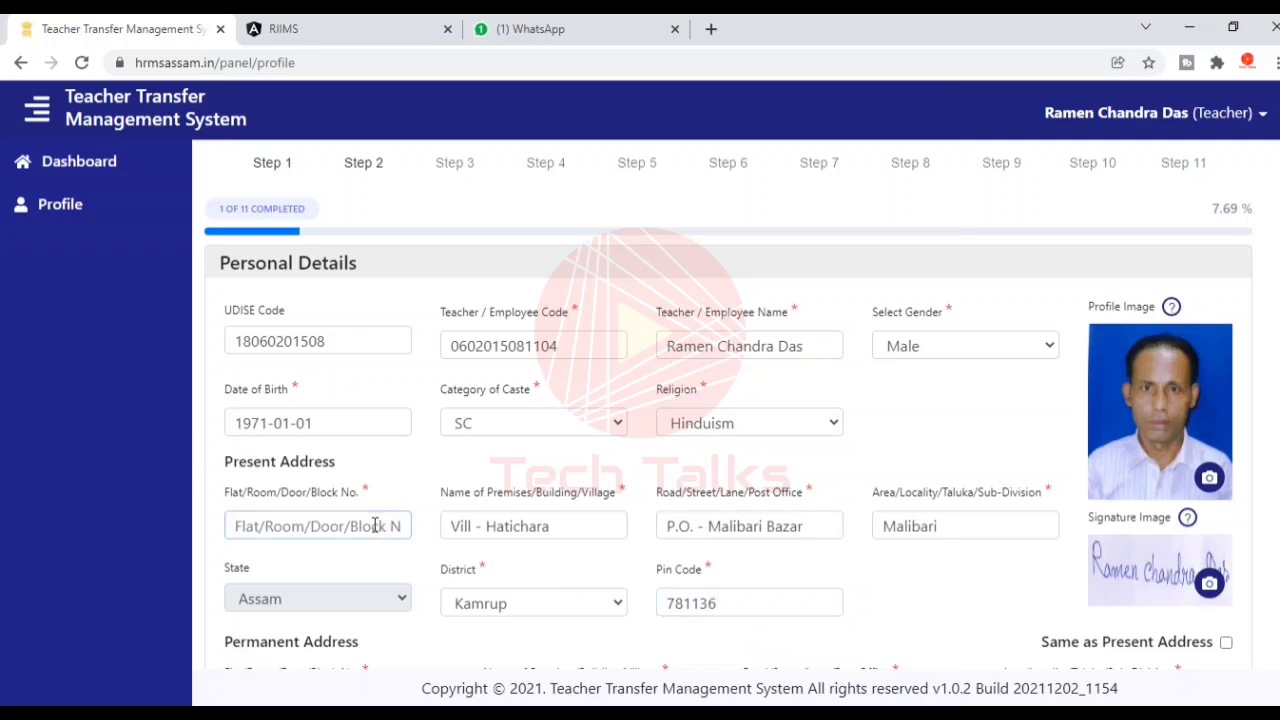
text(32)
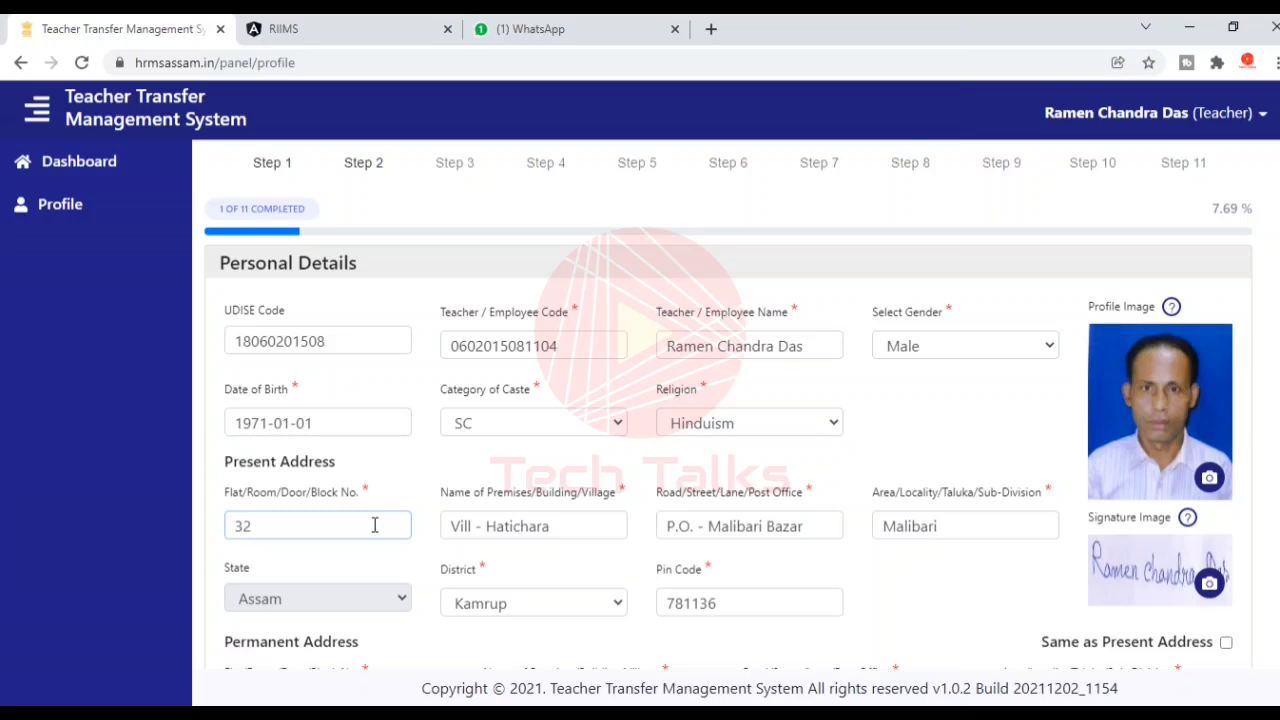
scroll(375, 526, down, 3)
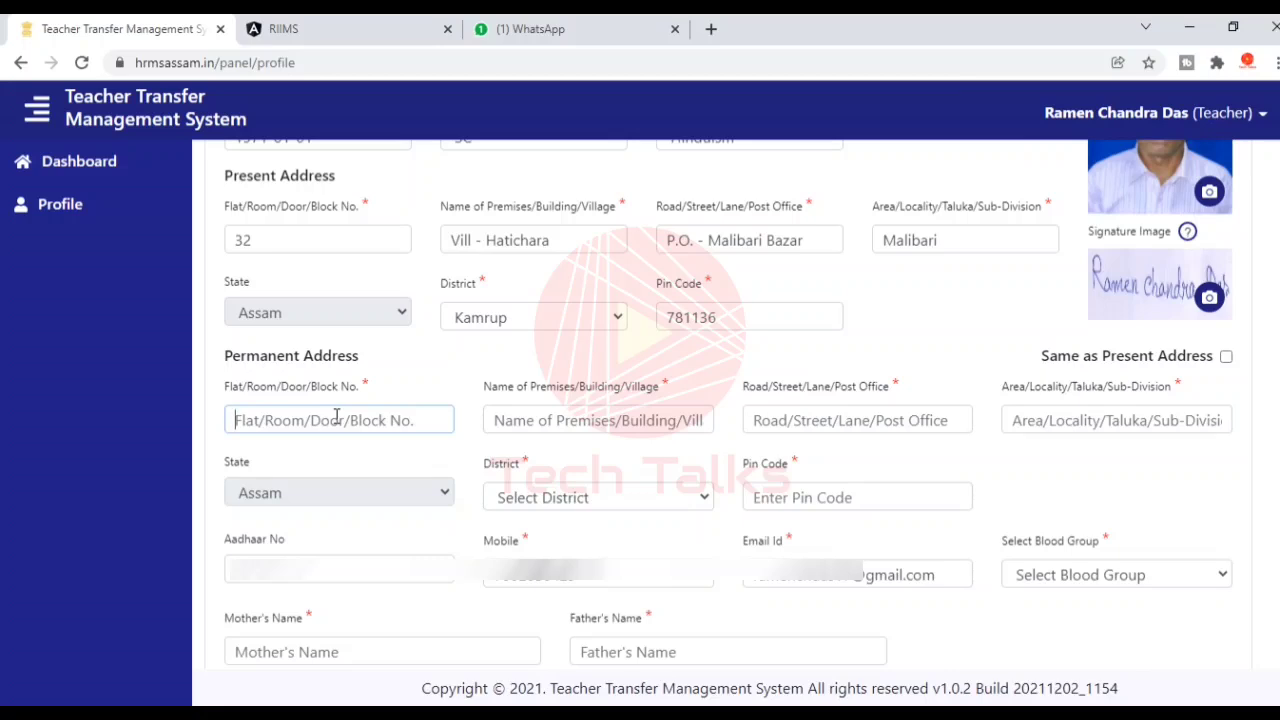
Step: Enter the permanent address village, post office, area, Jorhat district and pin code
click(538, 422)
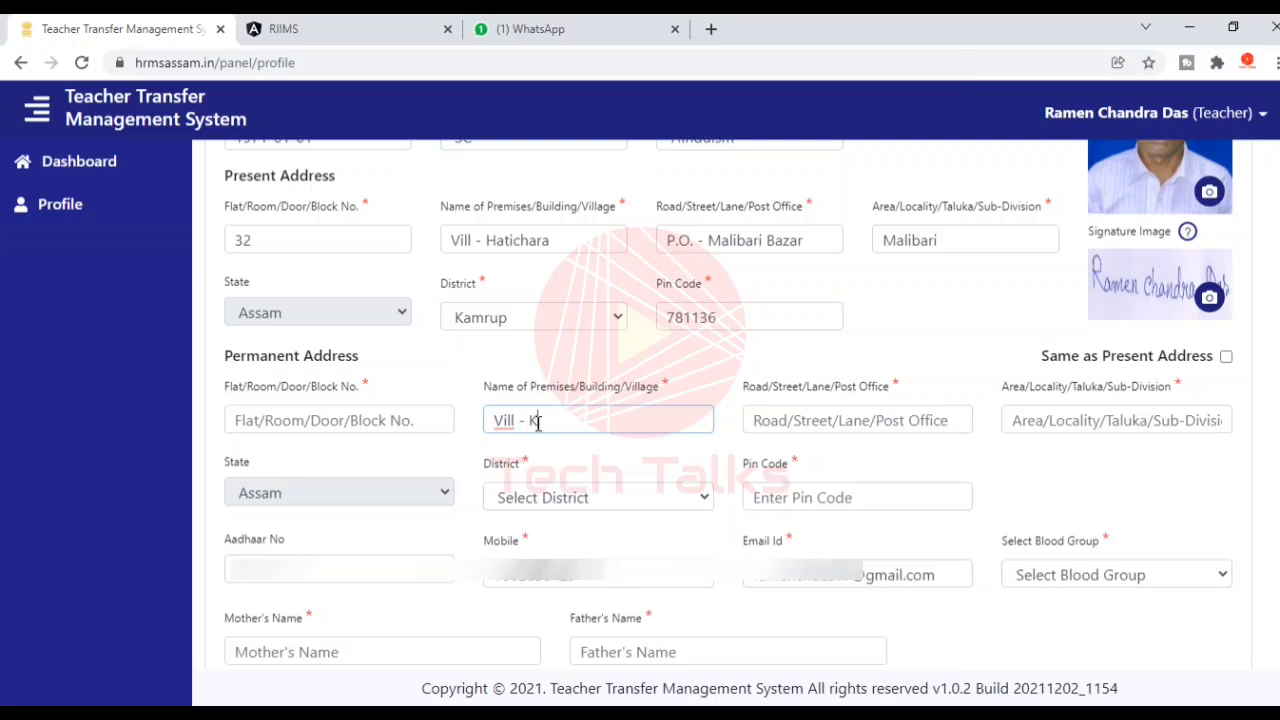
key(Tab)
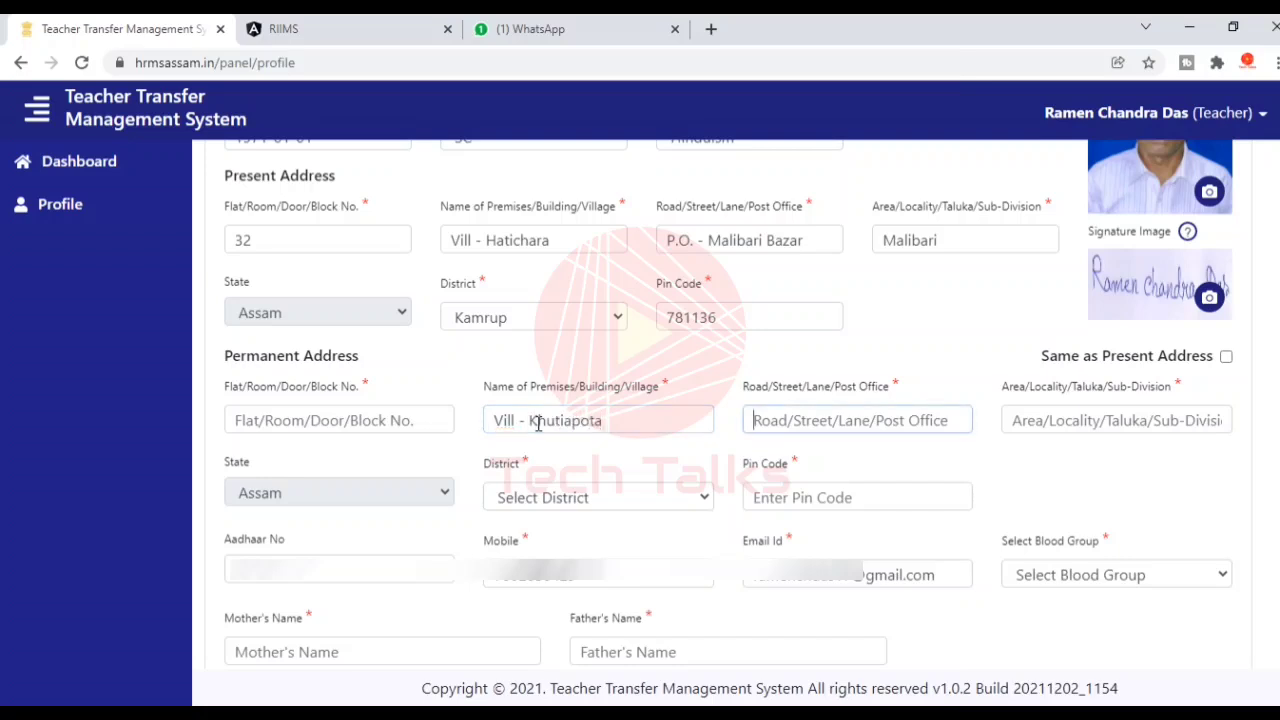
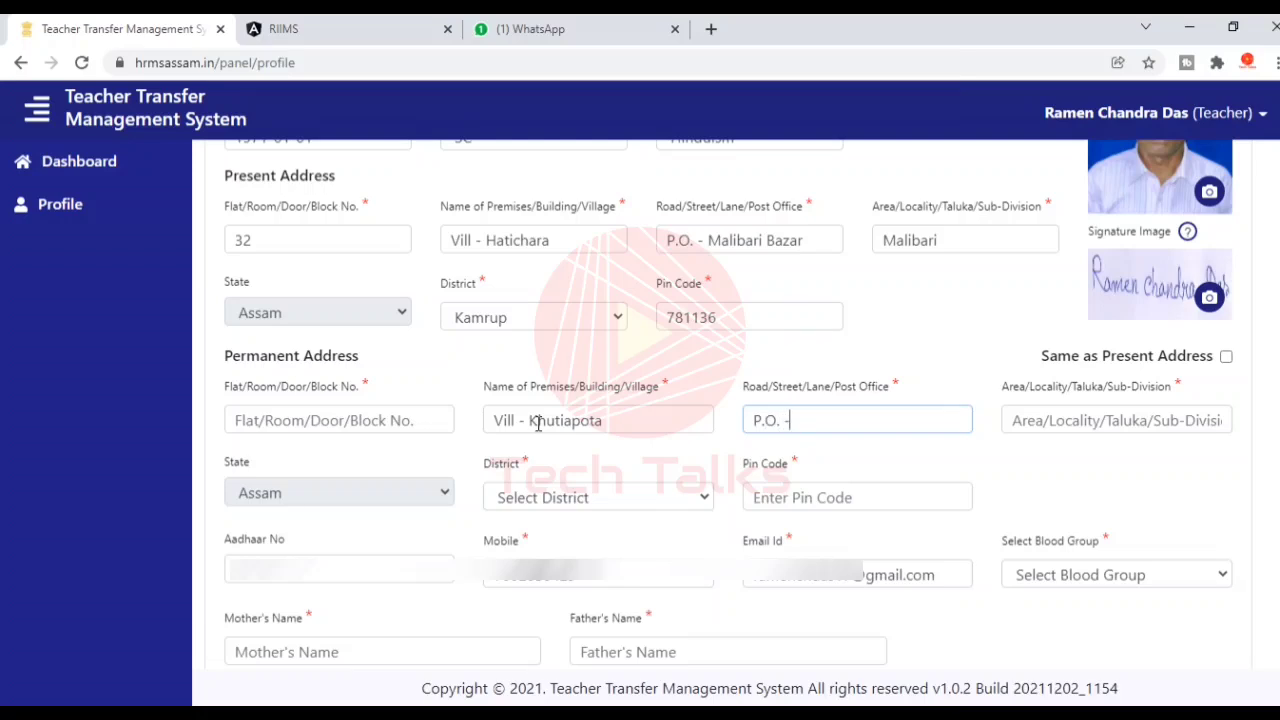
key(Tab)
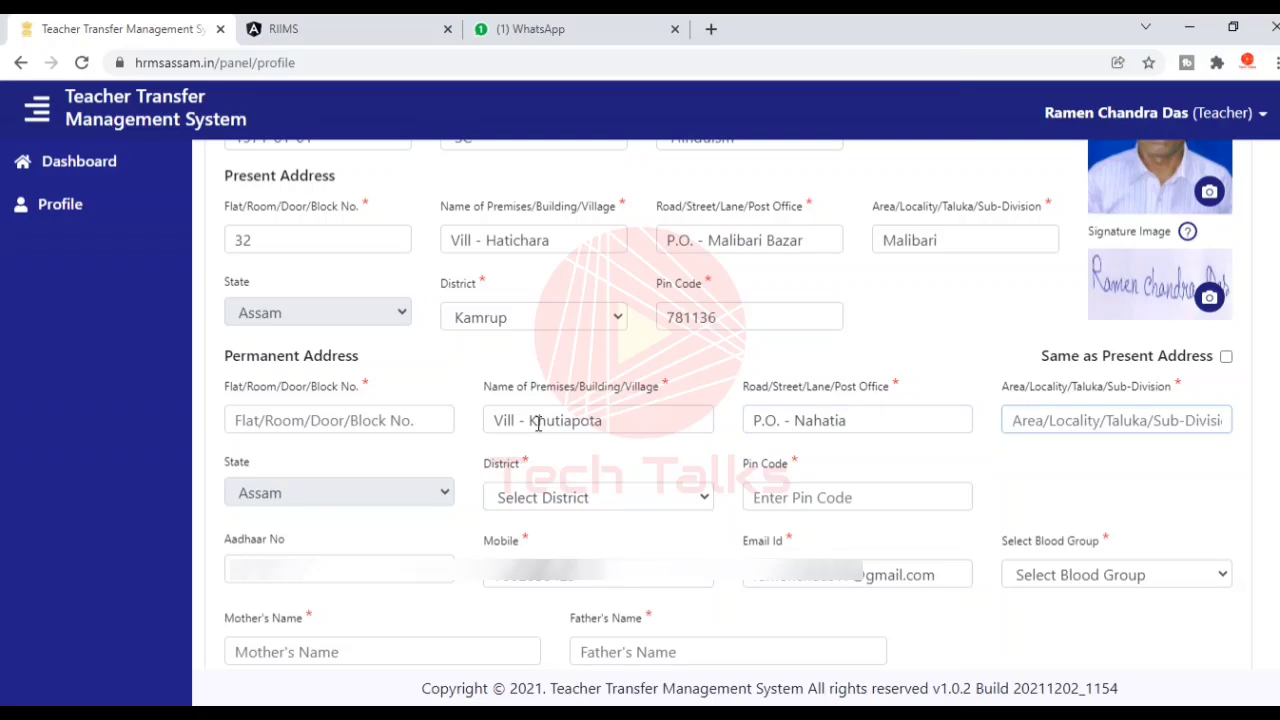
text(Jorhat)
click(570, 497)
scroll(571, 440, down, 1)
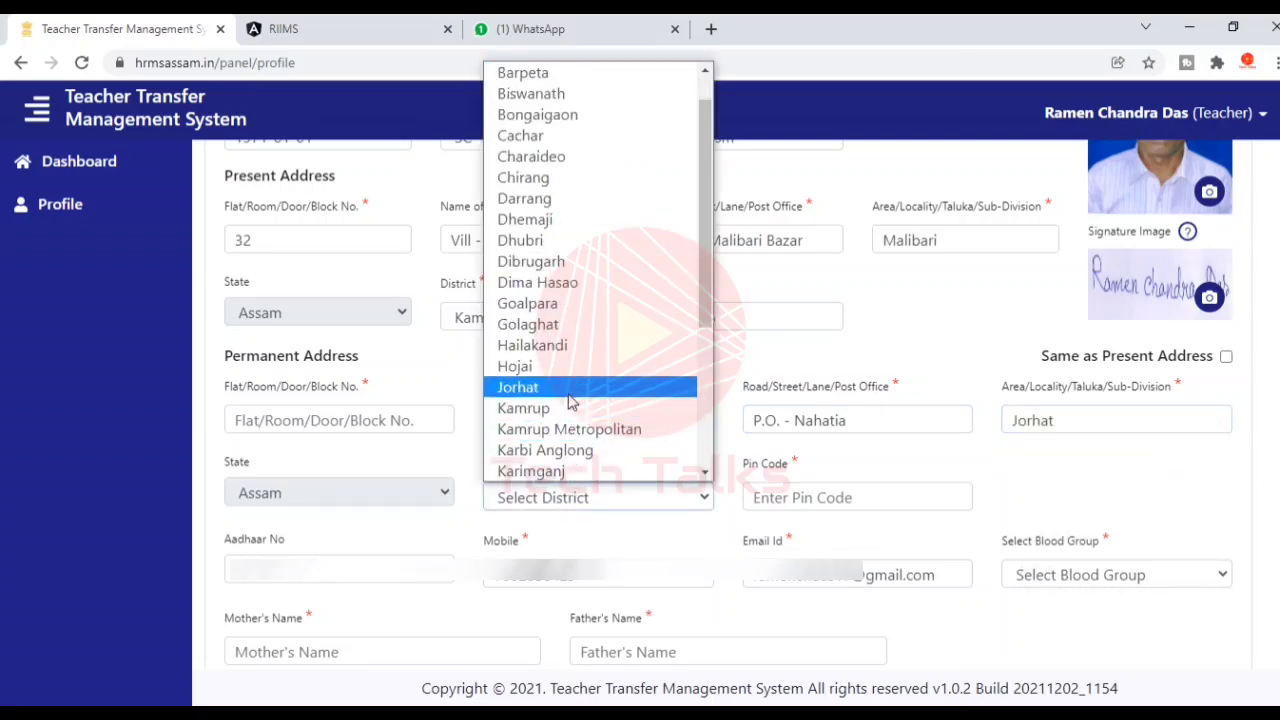
click(570, 400)
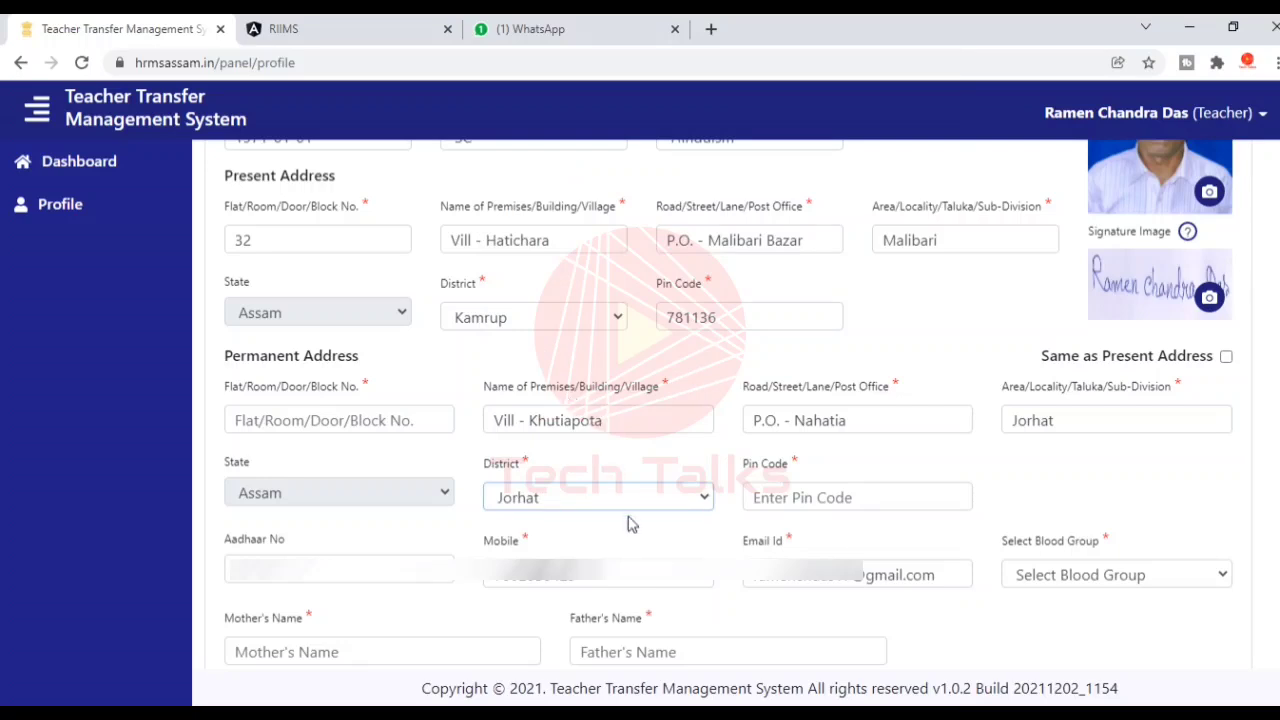
click(778, 498)
text(785108)
key(Tab)
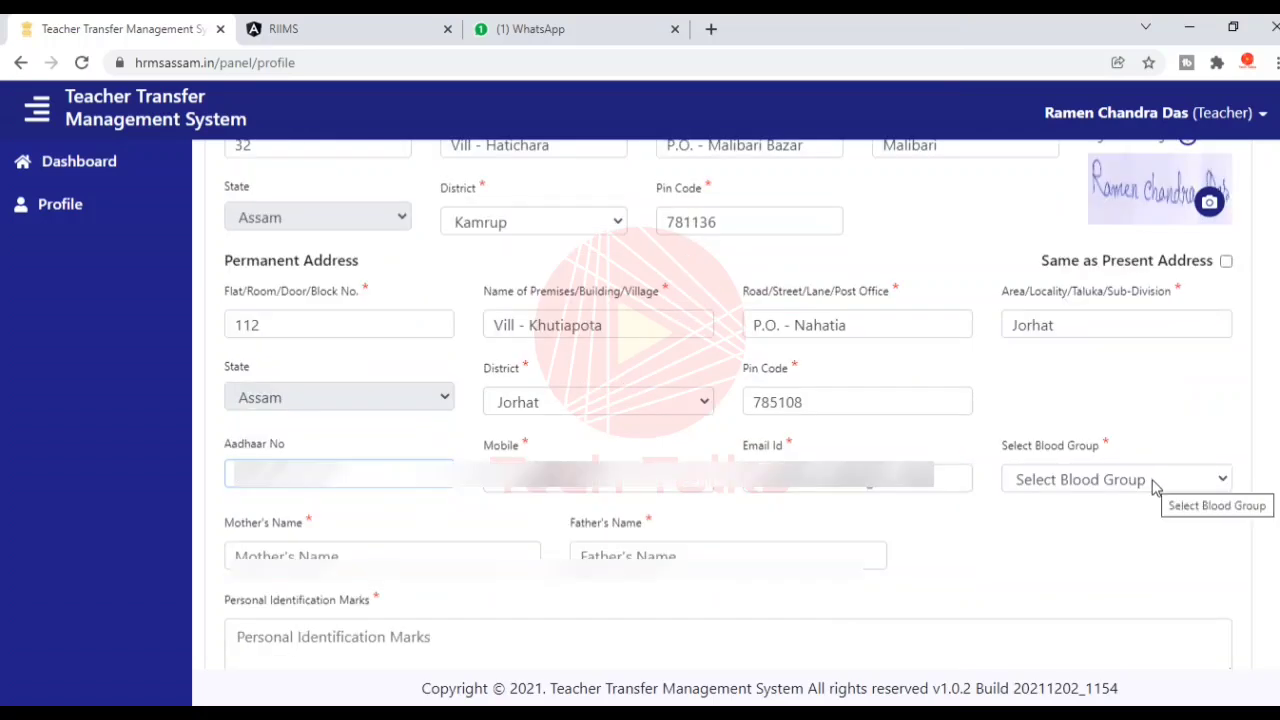
Step: Set blood group to B+ and enter the mother's and father's names
click(1155, 482)
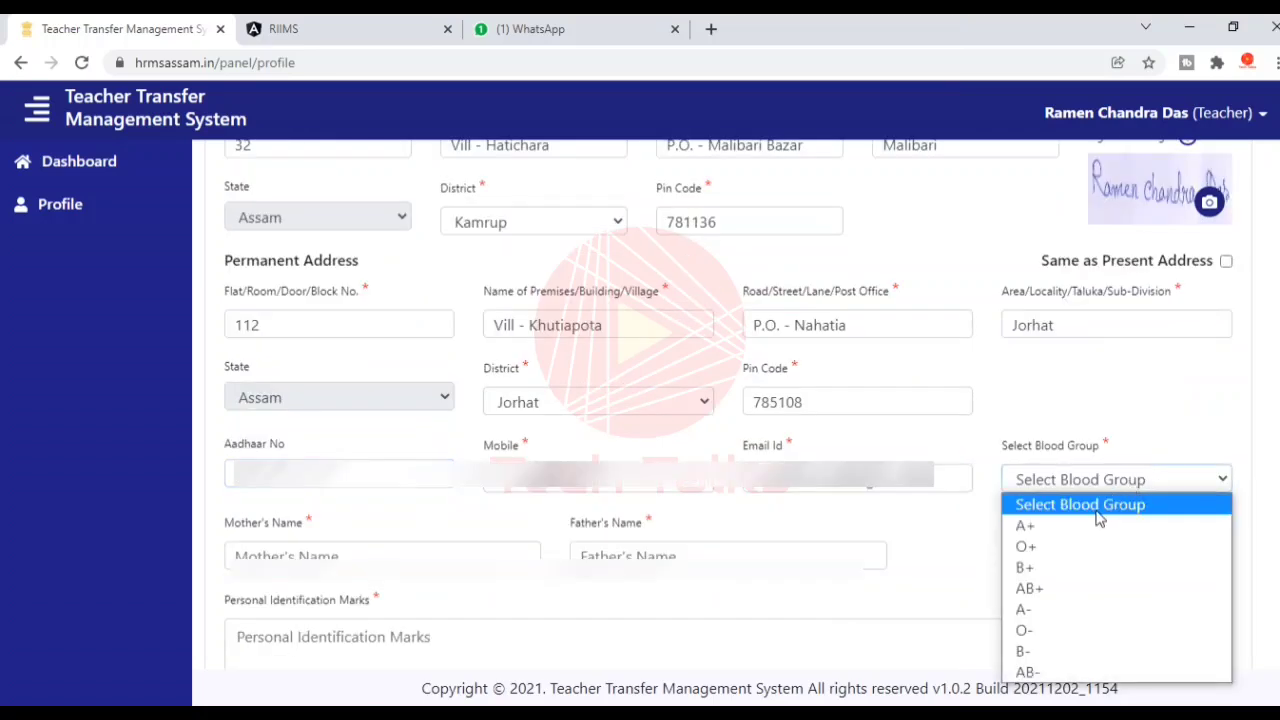
click(1058, 569)
click(353, 557)
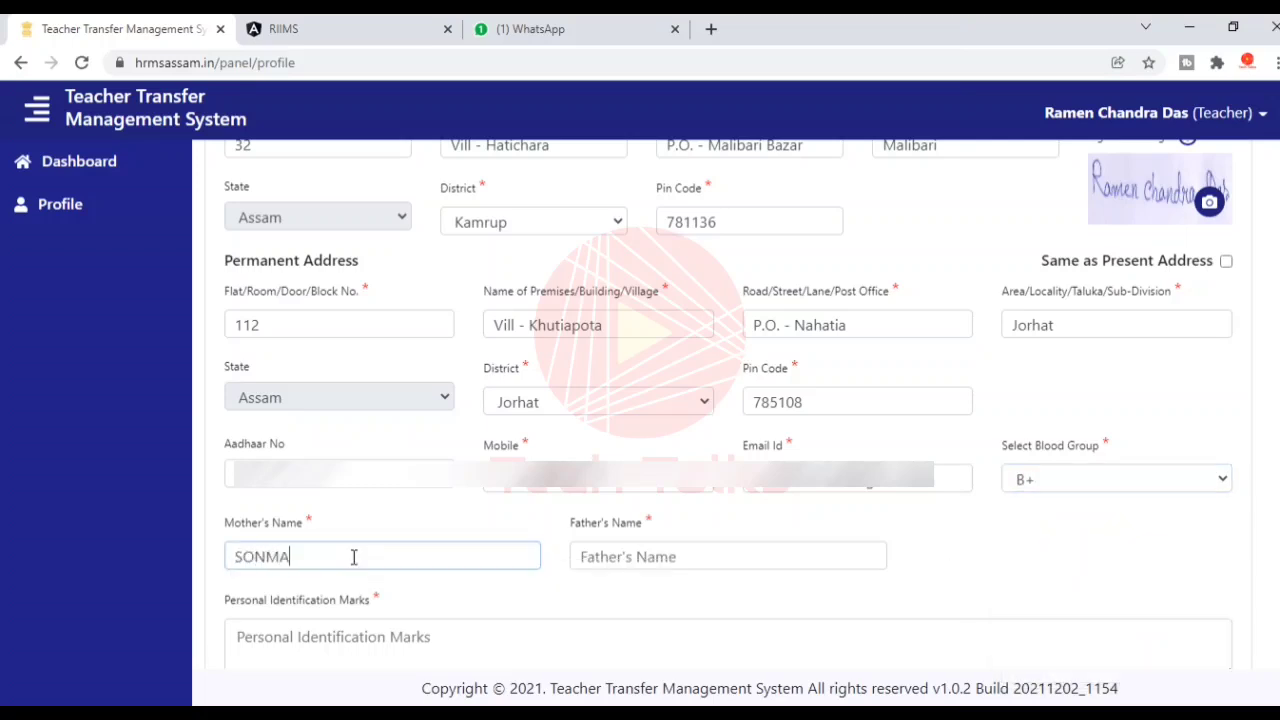
key(Tab)
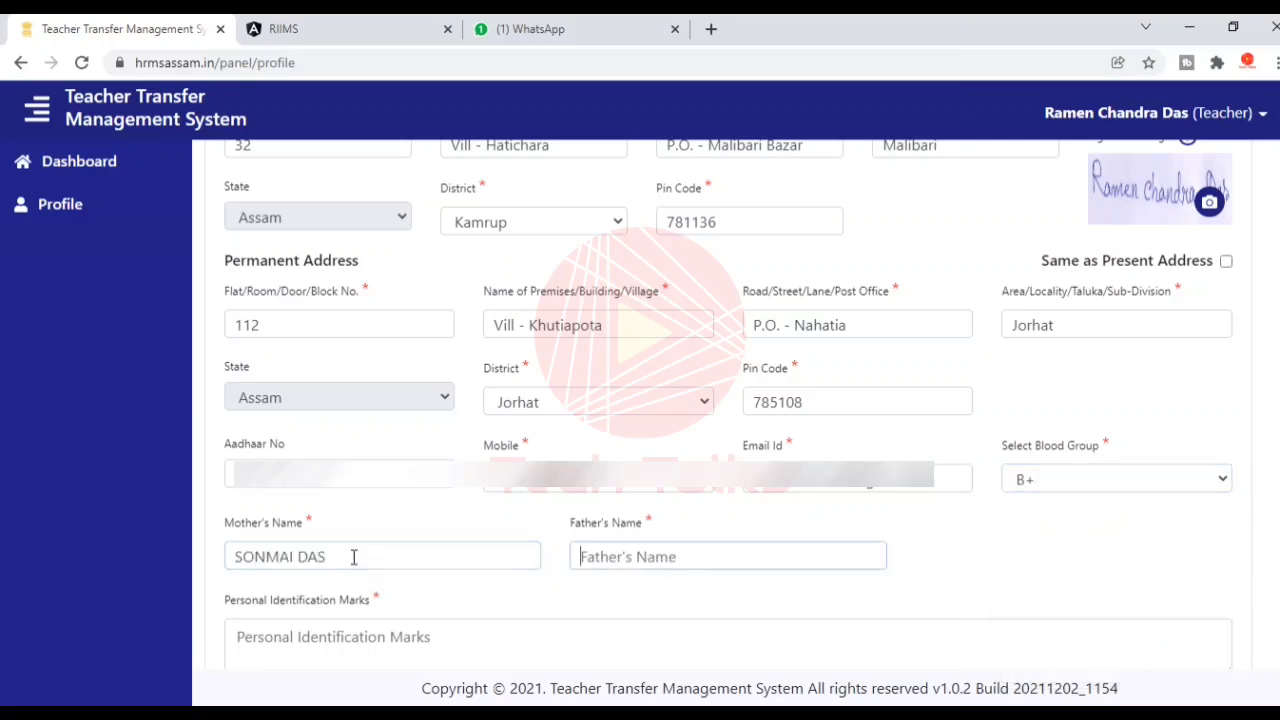
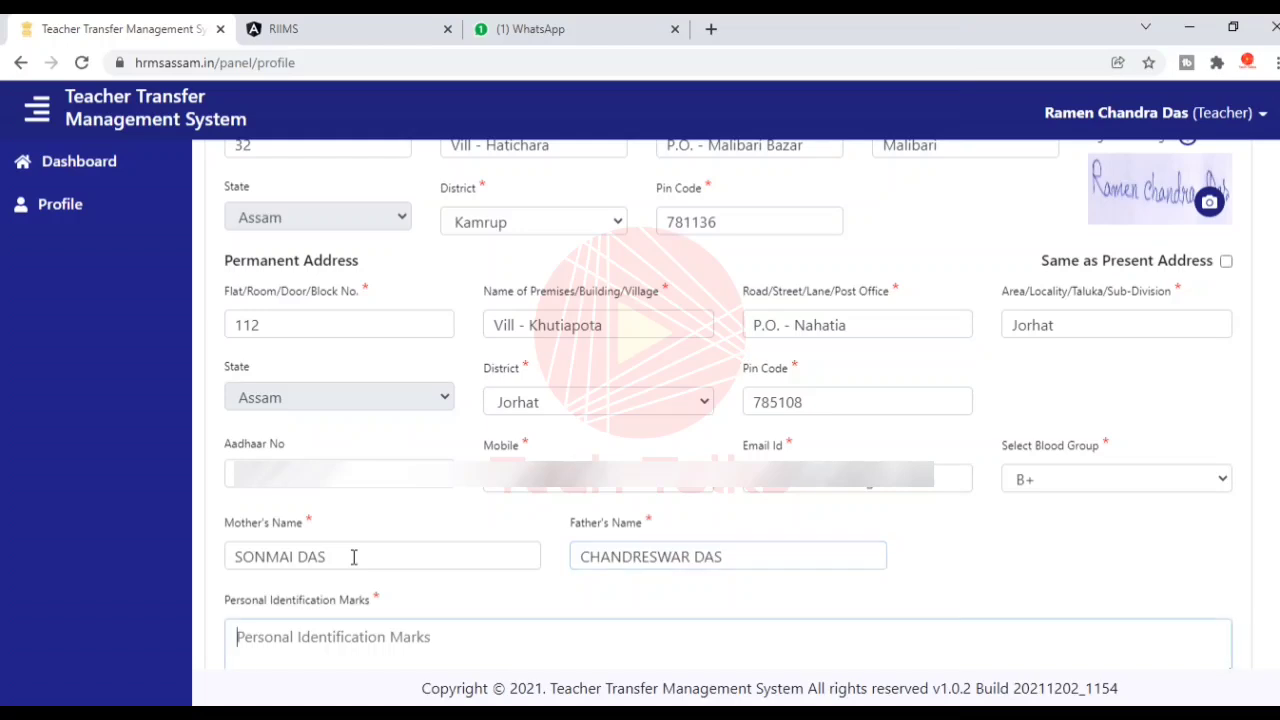
key(Tab)
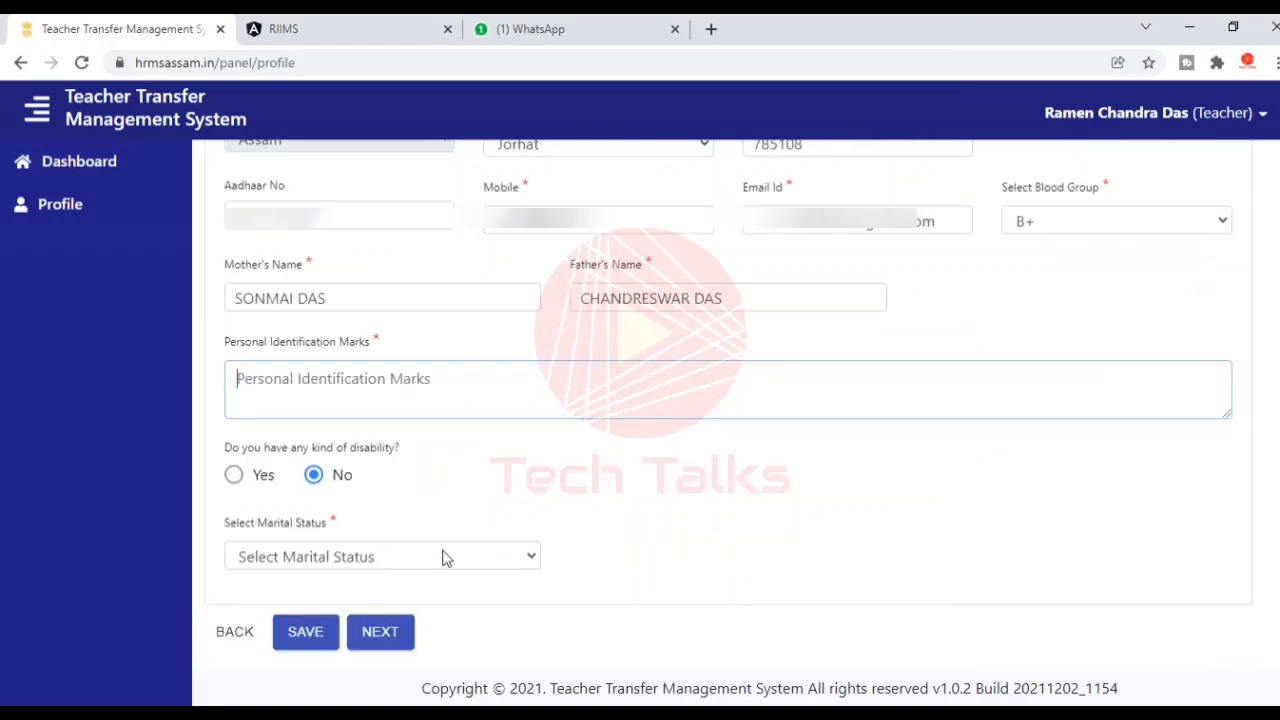
Step: Set marital status to Married and type in the spouse's name
click(445, 557)
click(369, 605)
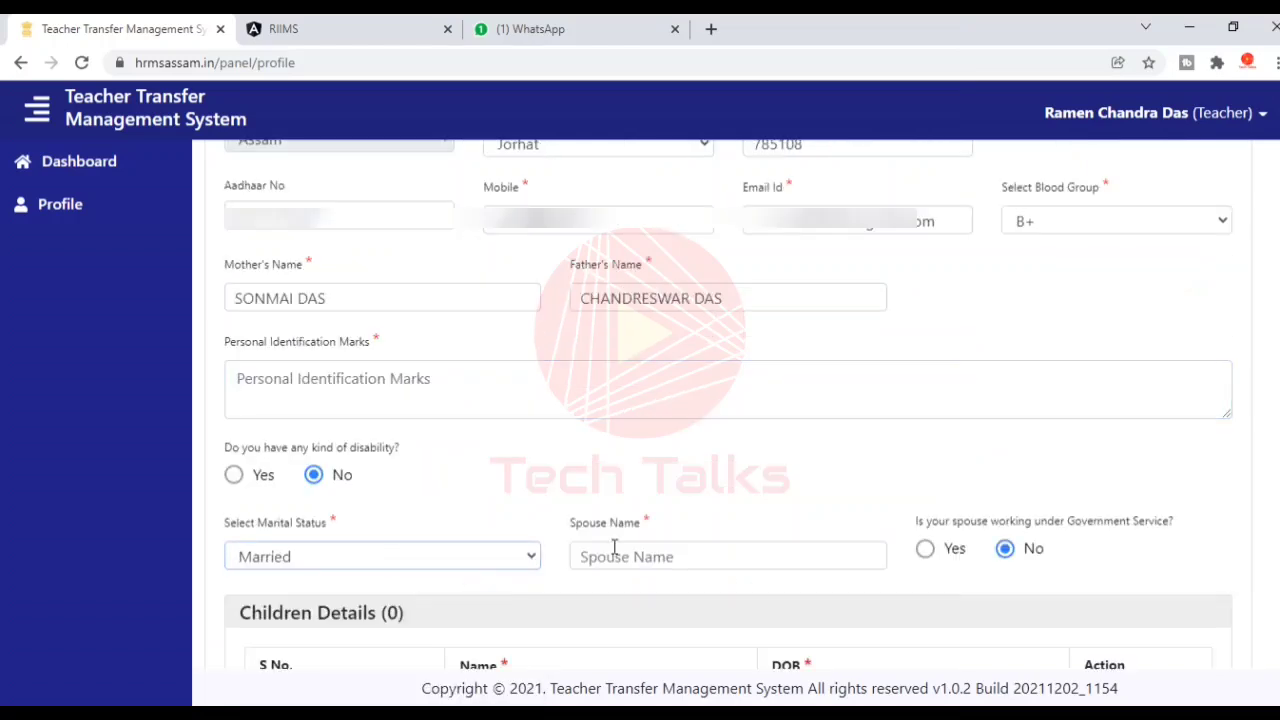
scroll(614, 547, down, 2)
click(645, 374)
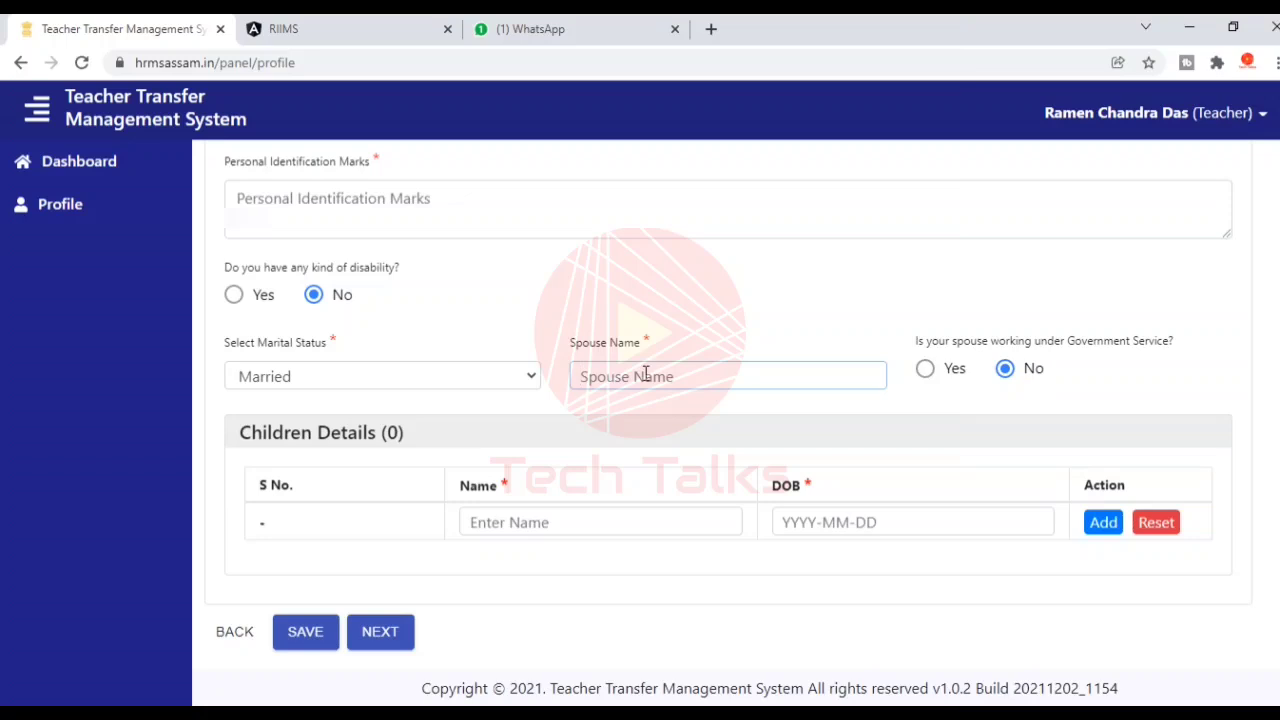
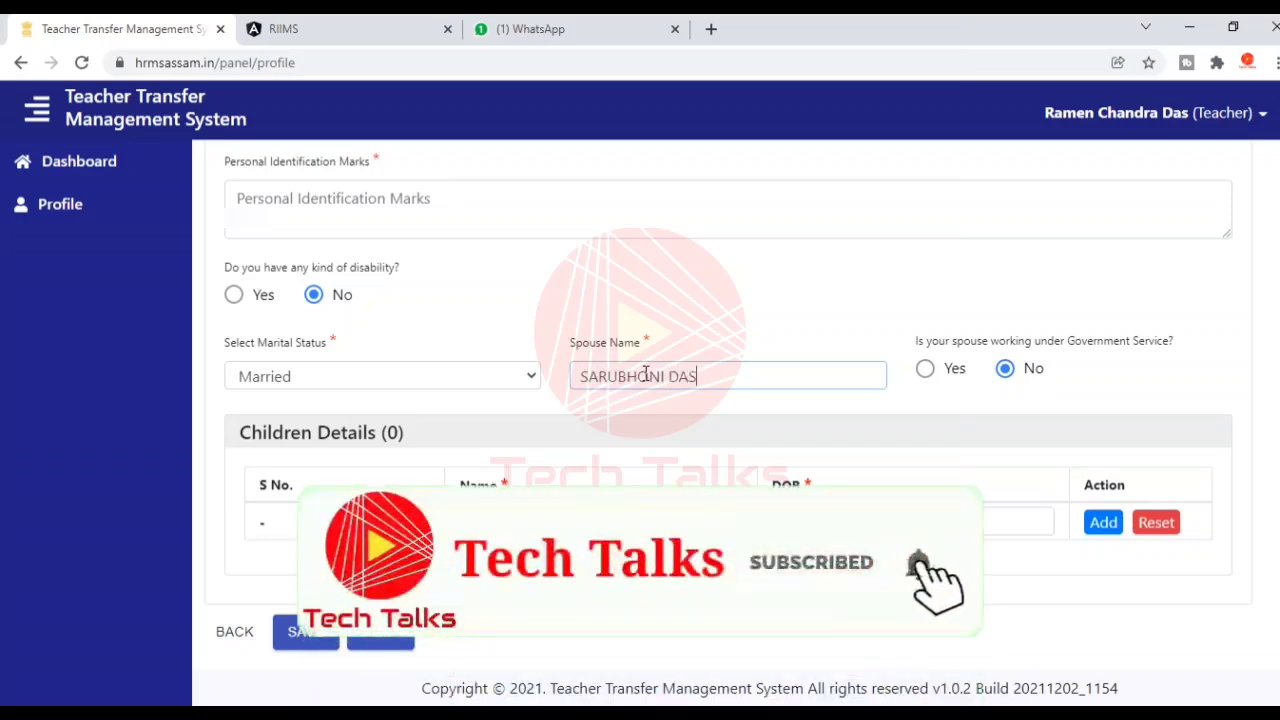
Step: Enter the first child's name and pick year 2000 in the birth-date calendar
scroll(500, 550, up, 1)
click(600, 616)
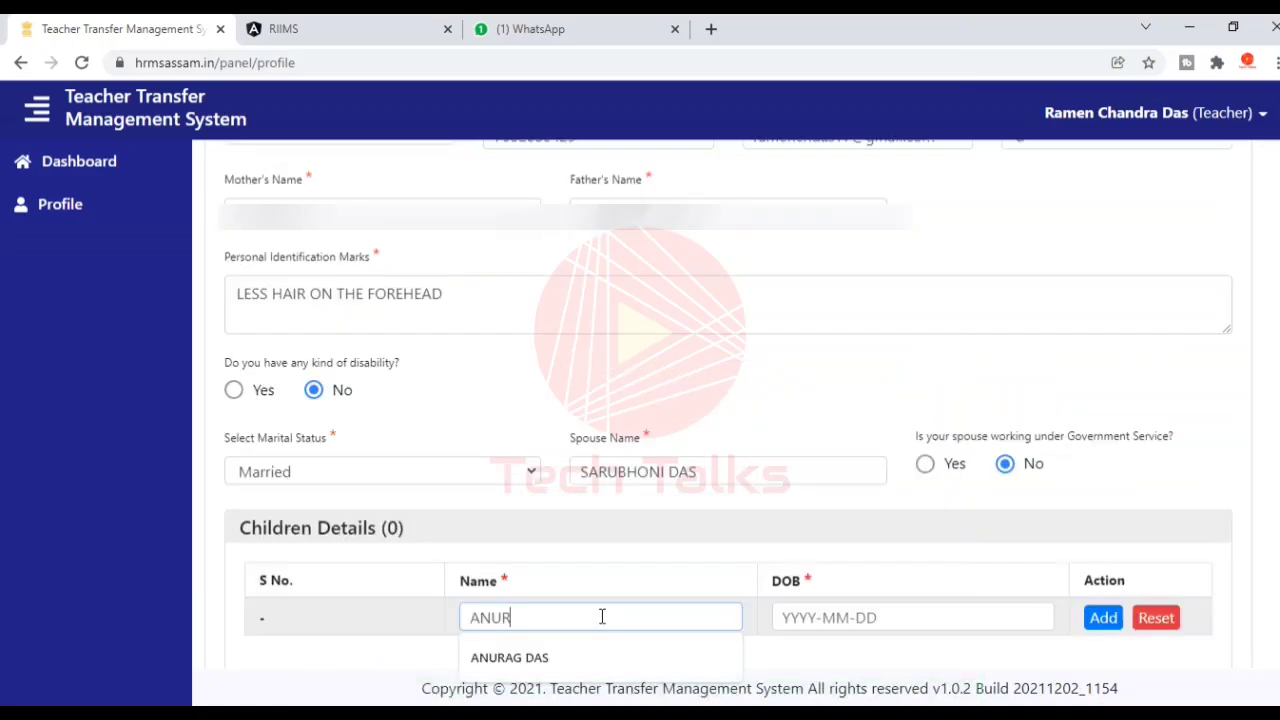
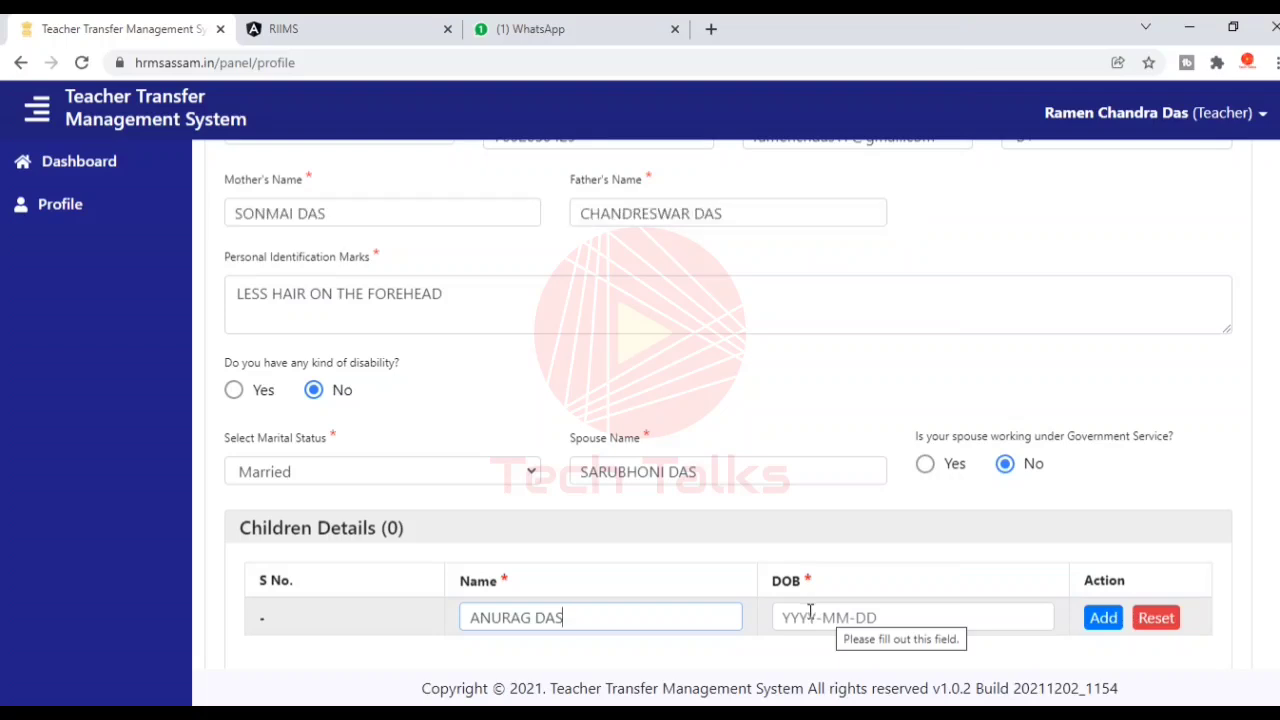
click(810, 612)
click(905, 377)
mouse_move(932, 391)
mouse_down()
mouse_move(940, 418)
mouse_move(943, 400)
mouse_up()
click(889, 375)
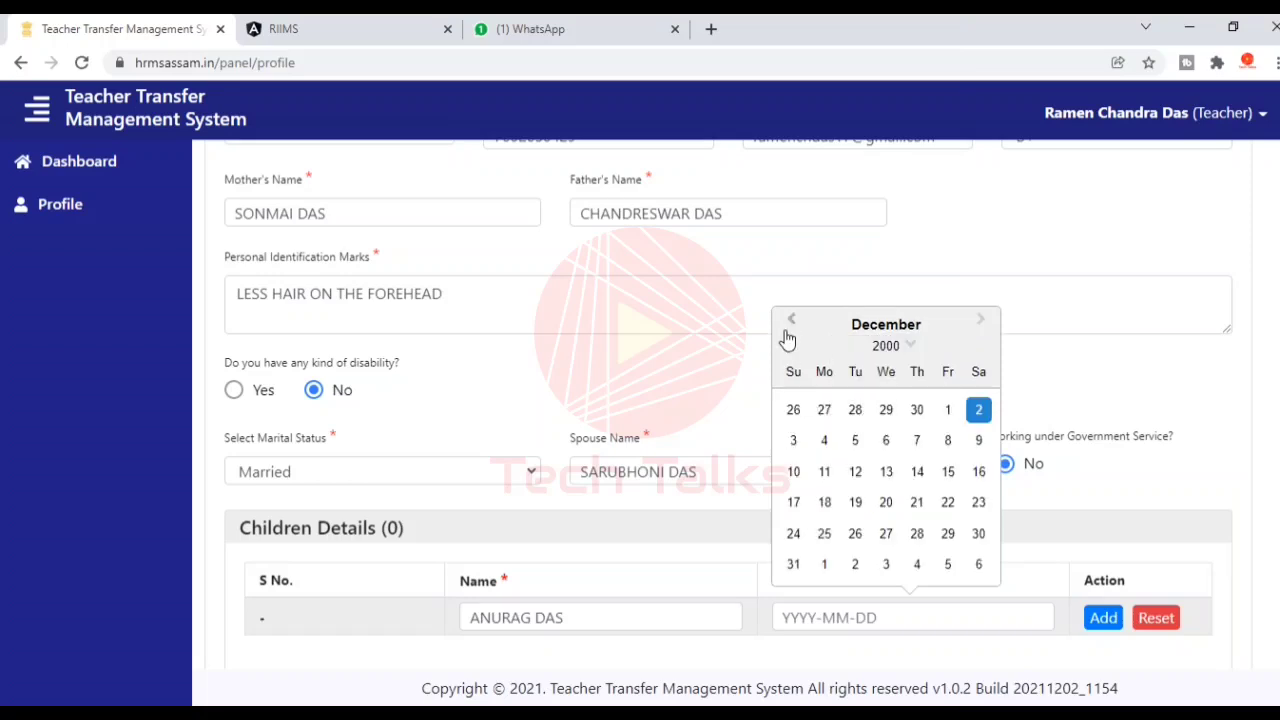
triple_click(794, 323)
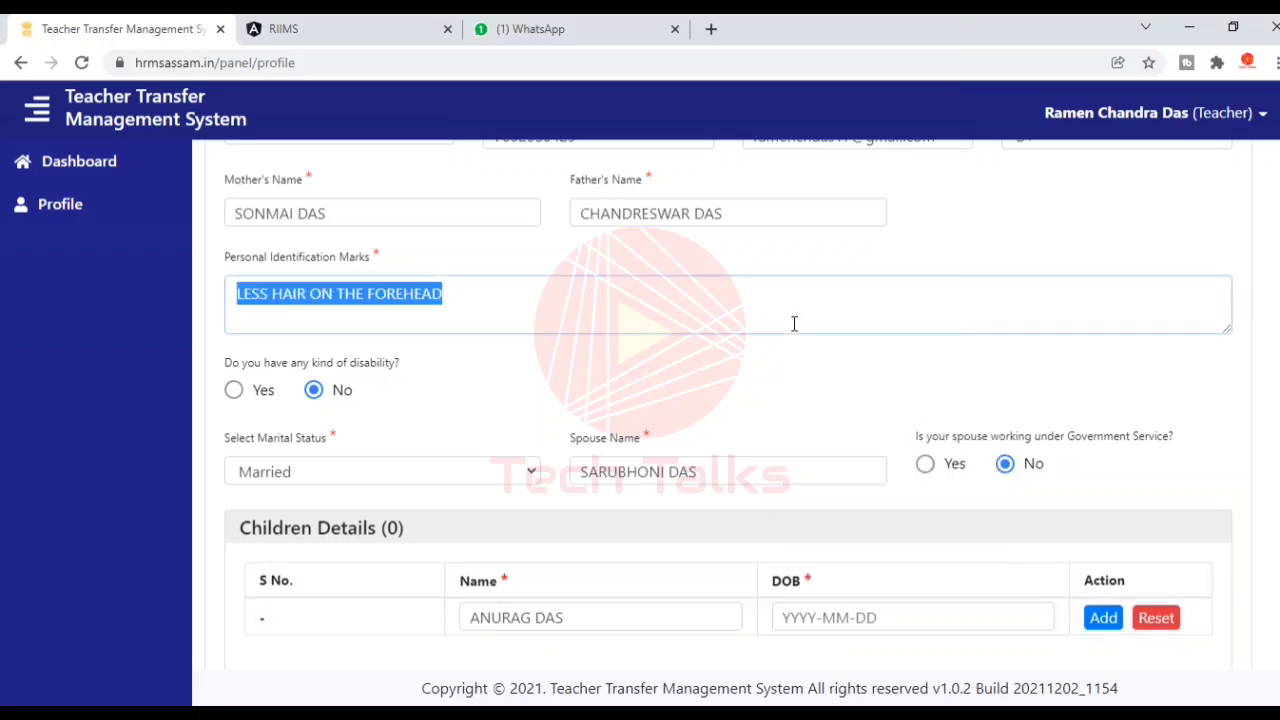
Step: Set the first child's birth date to 2000-01-13 and add the child to the list
click(864, 617)
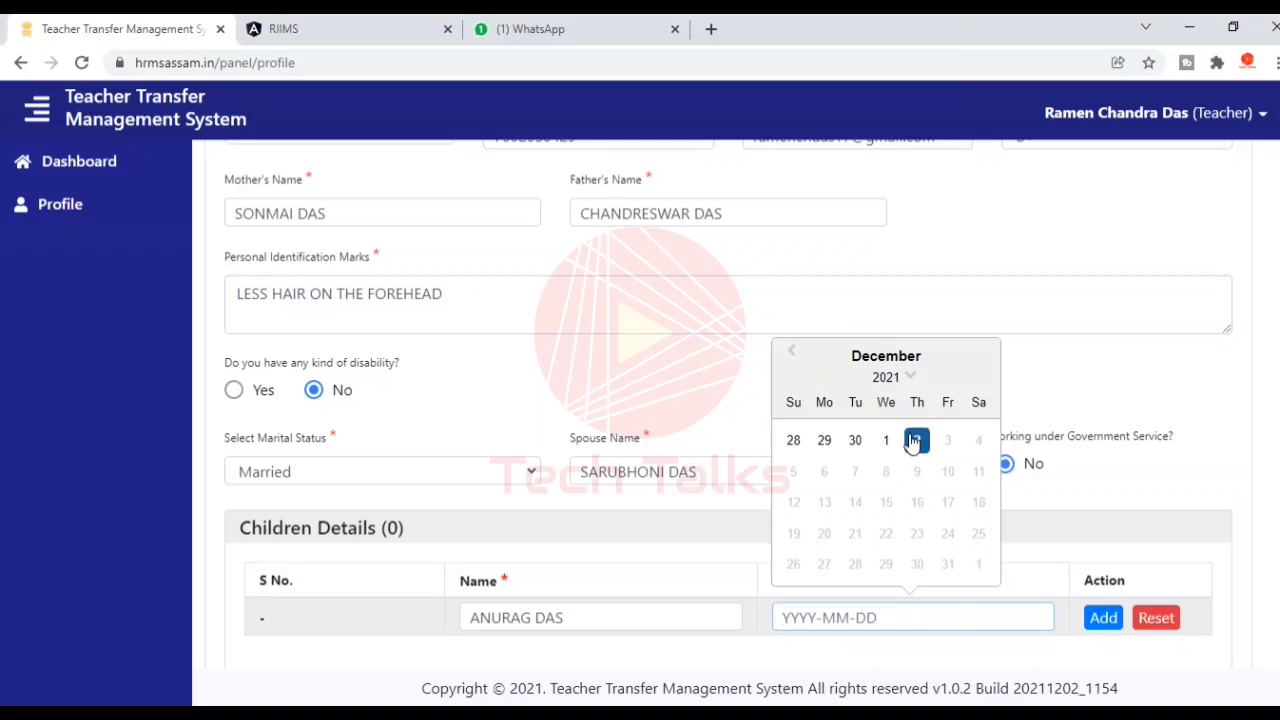
click(907, 378)
drag(934, 388, 937, 421)
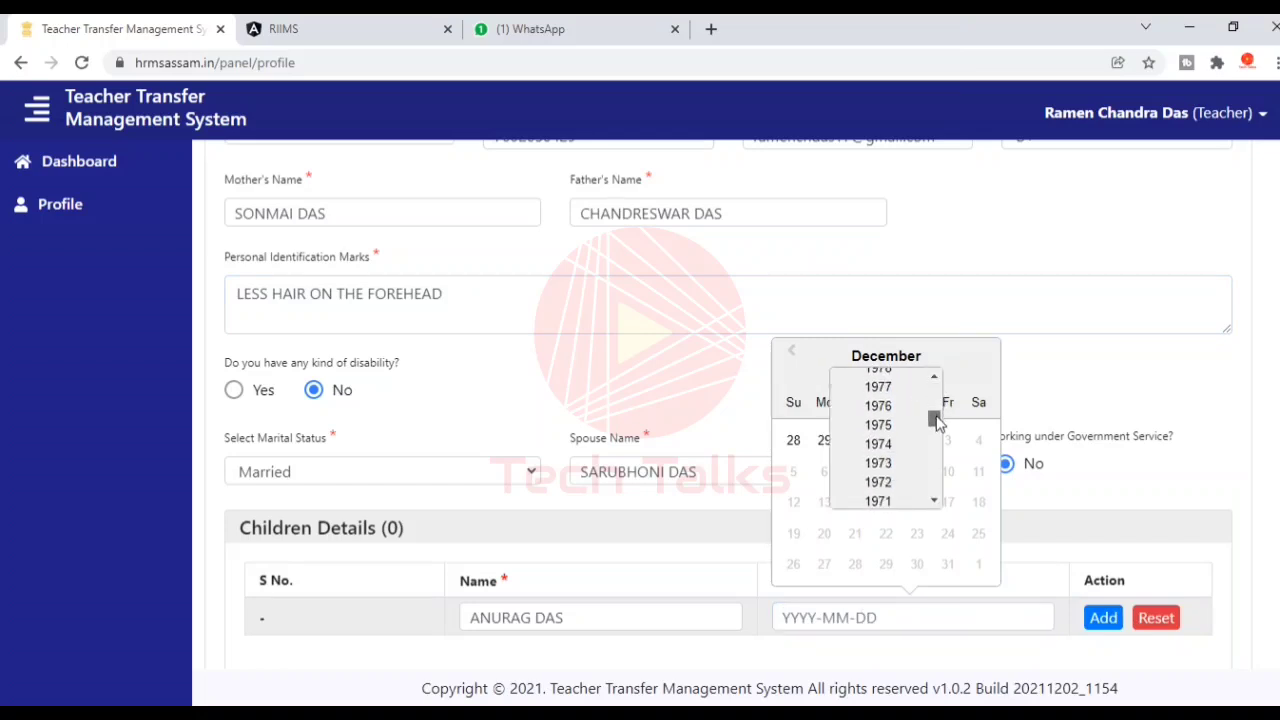
click(808, 620)
text(20)
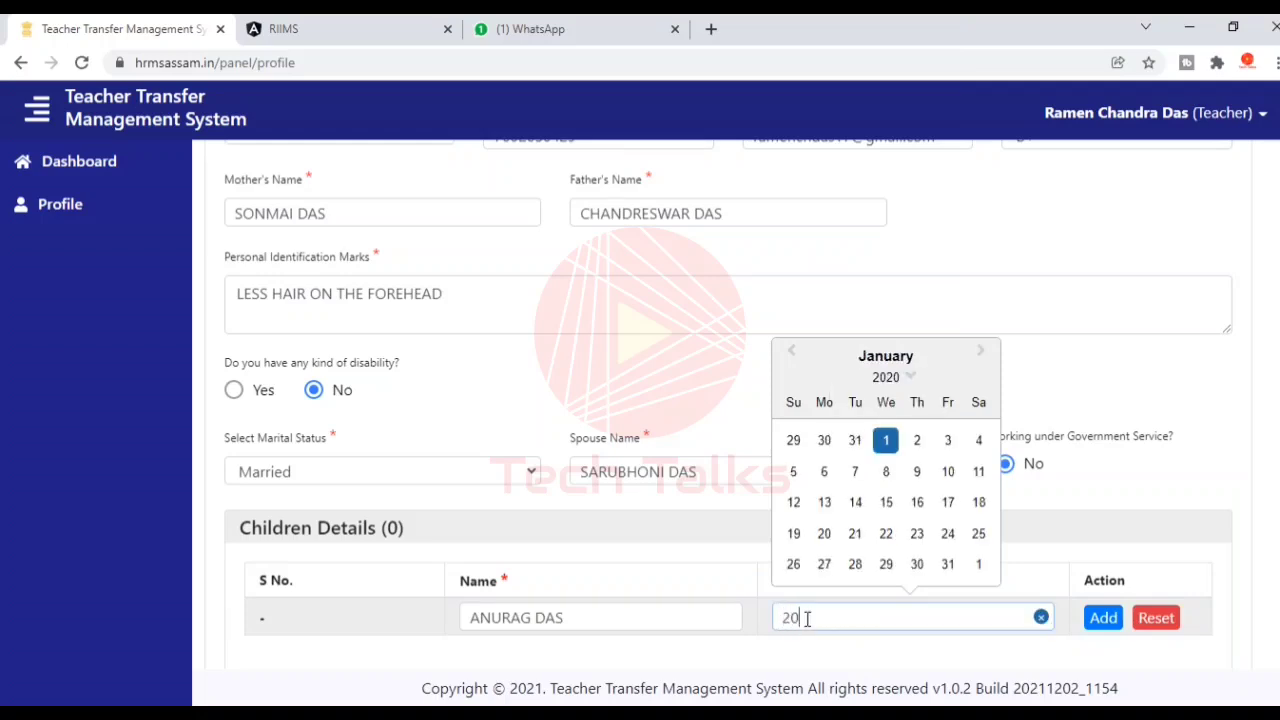
text(00--)
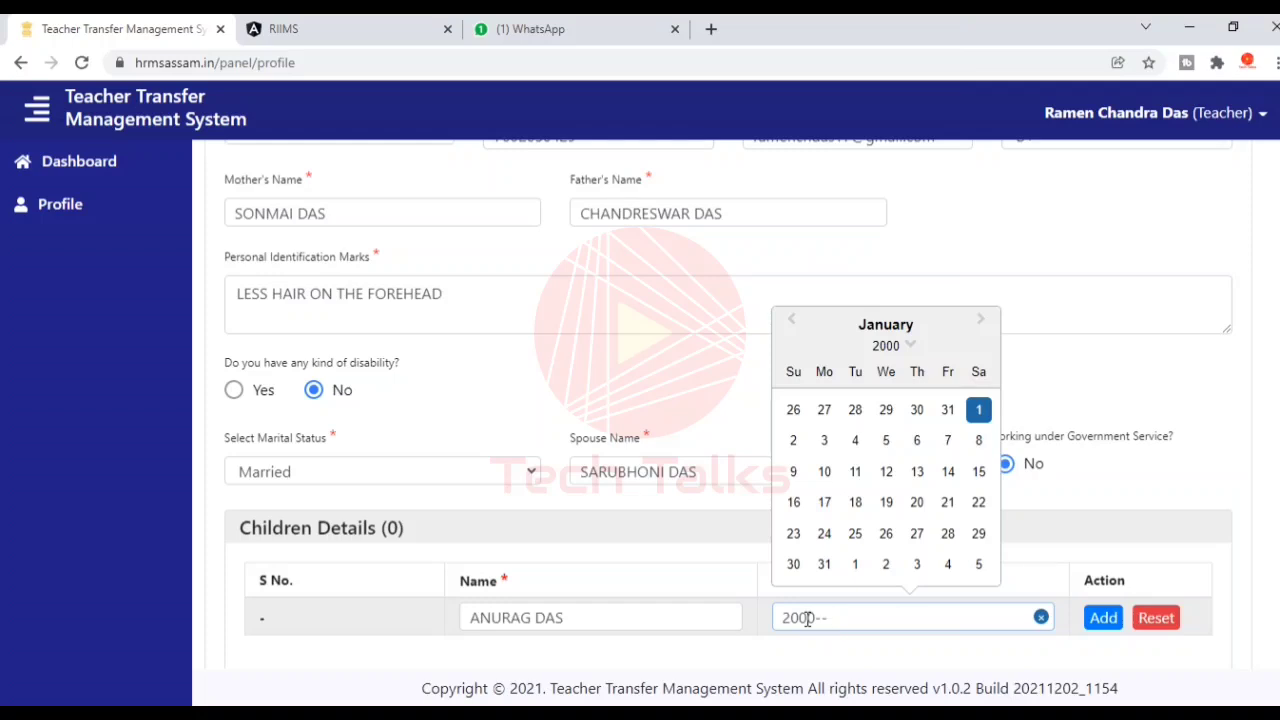
text(101-13)
click(915, 474)
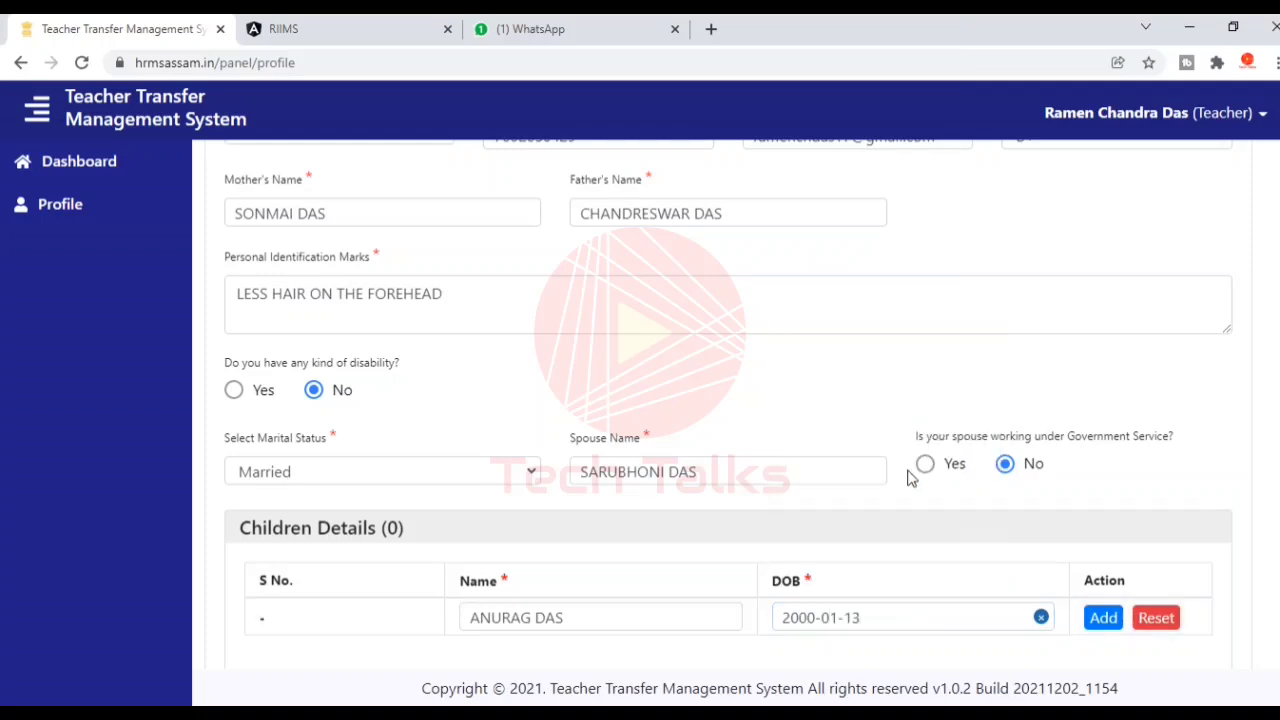
scroll(1188, 510, down, 2)
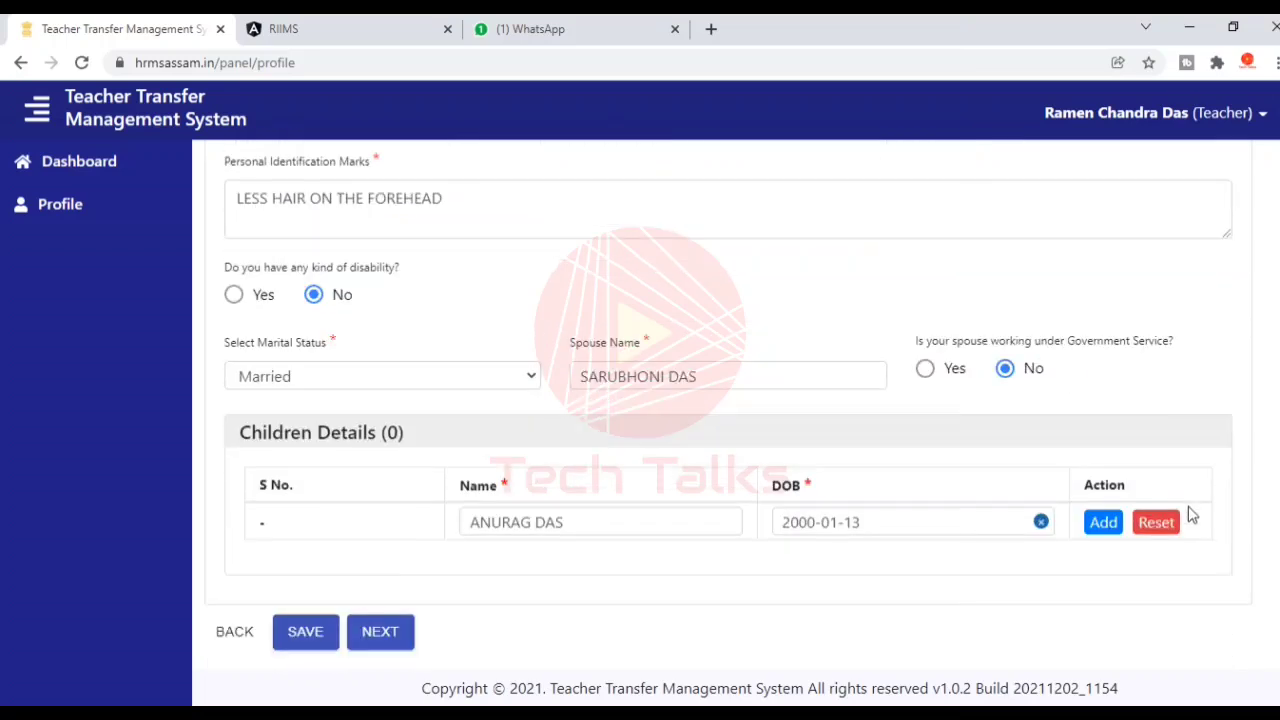
click(1116, 528)
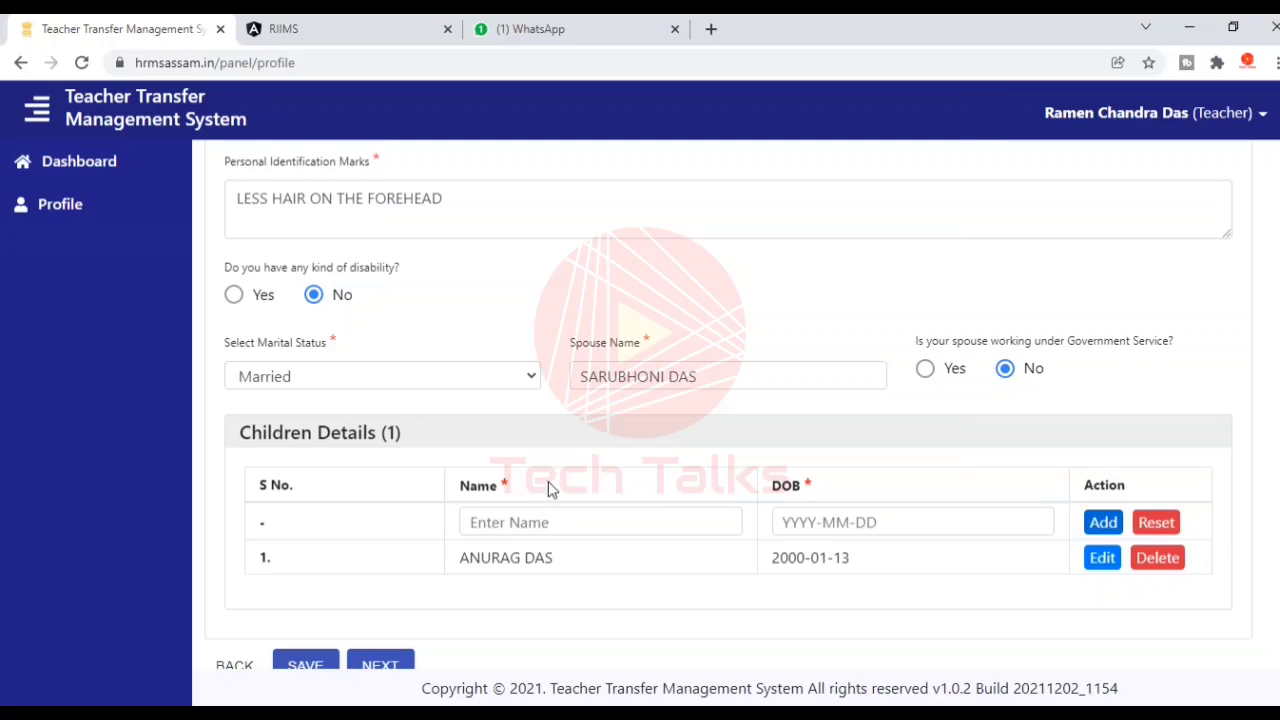
Step: Add the second child with birth date 2005-11-16 to Children Details
click(536, 519)
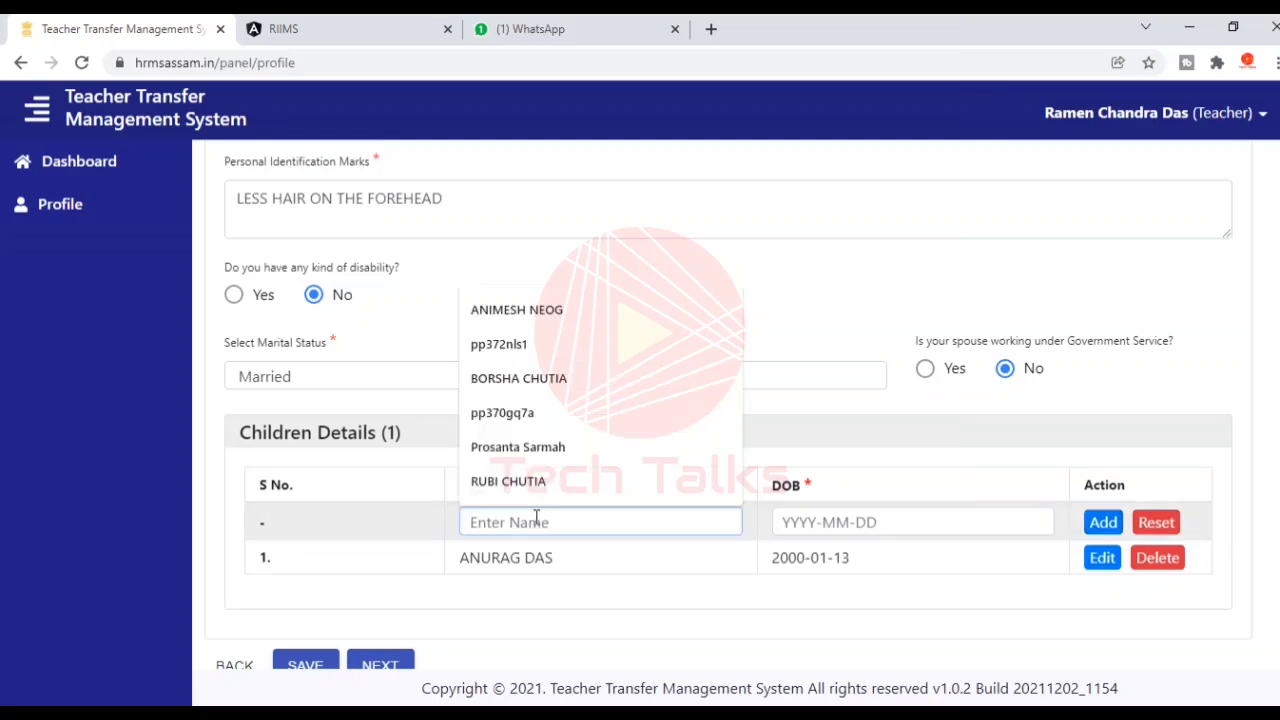
key(Tab)
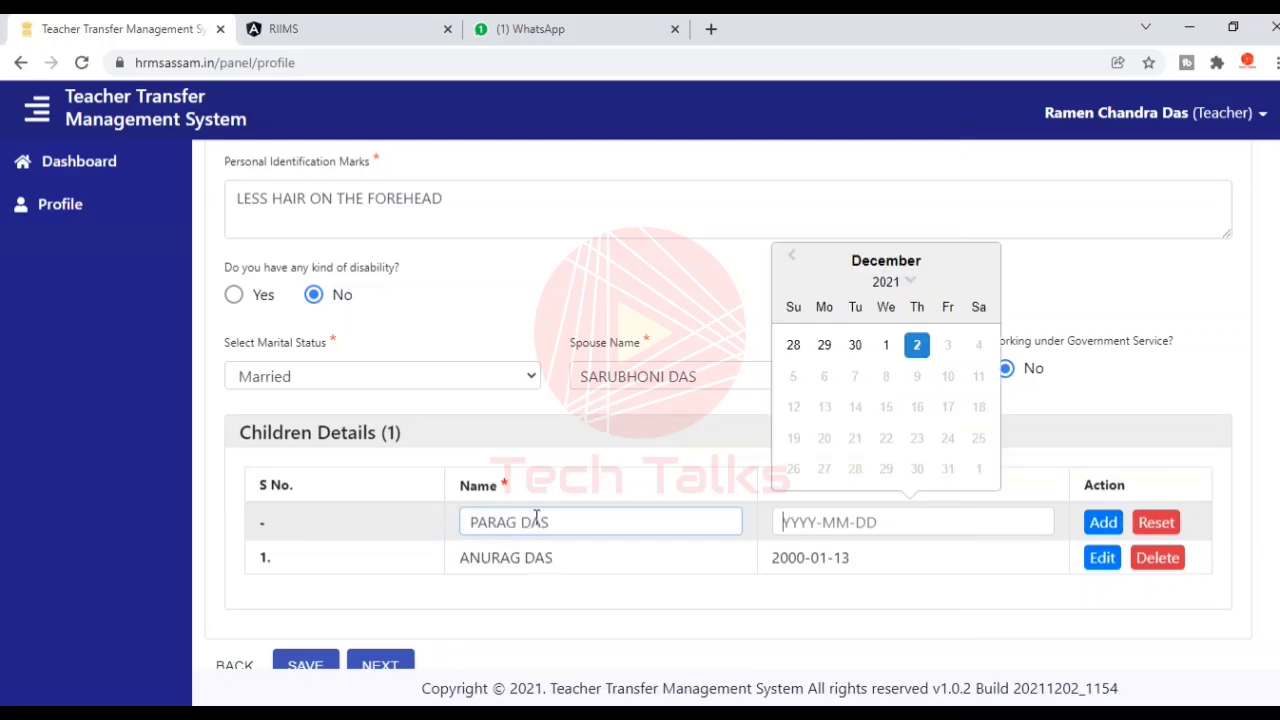
click(791, 256)
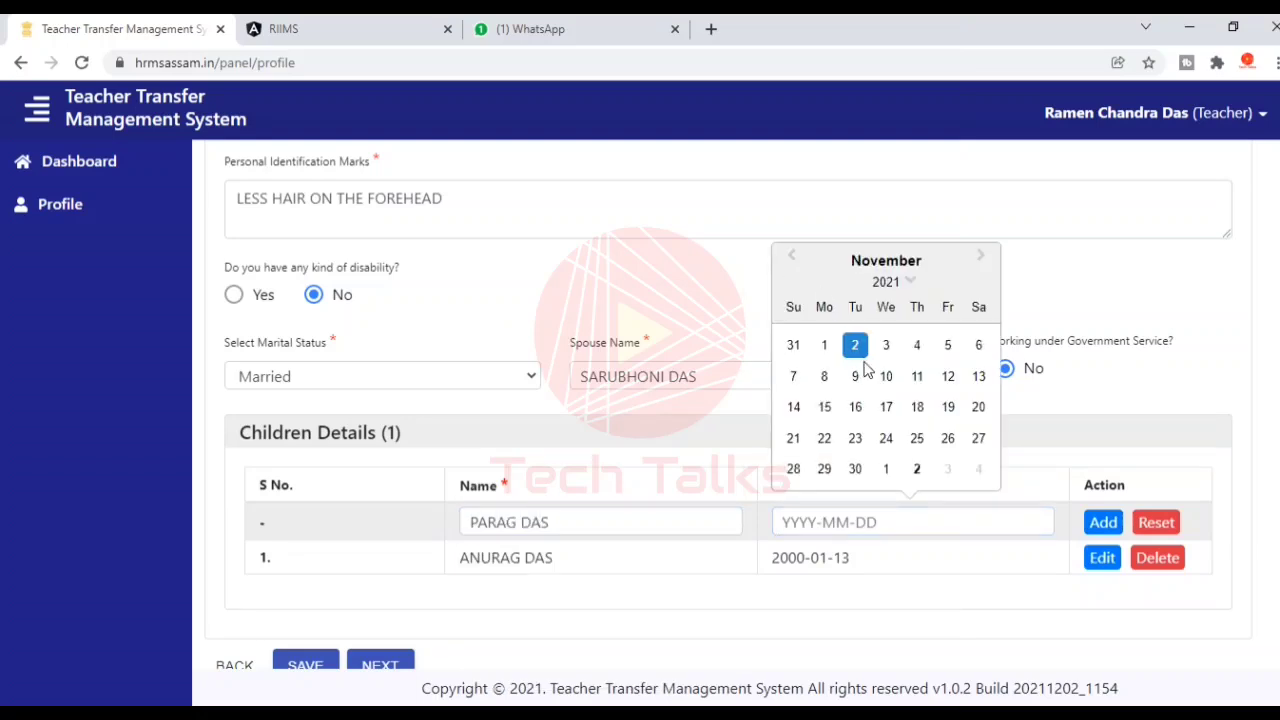
click(856, 409)
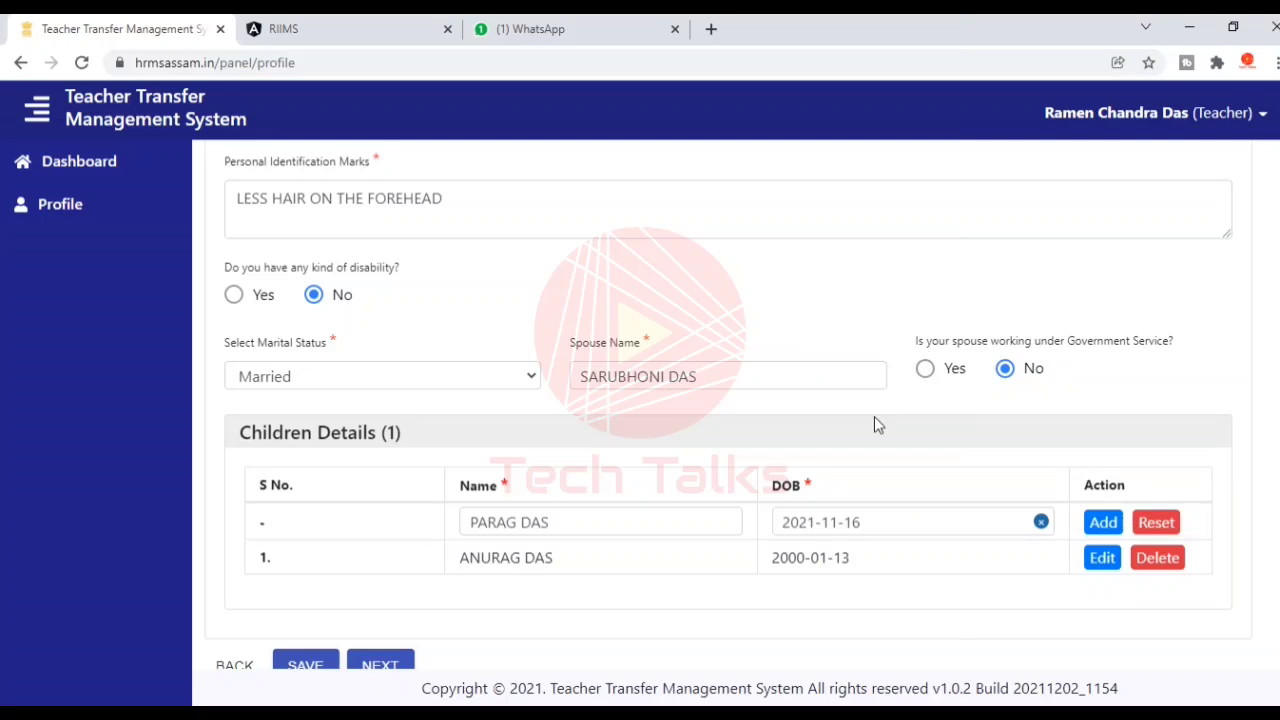
click(816, 524)
key(BackSpace)
key(BackSpace)
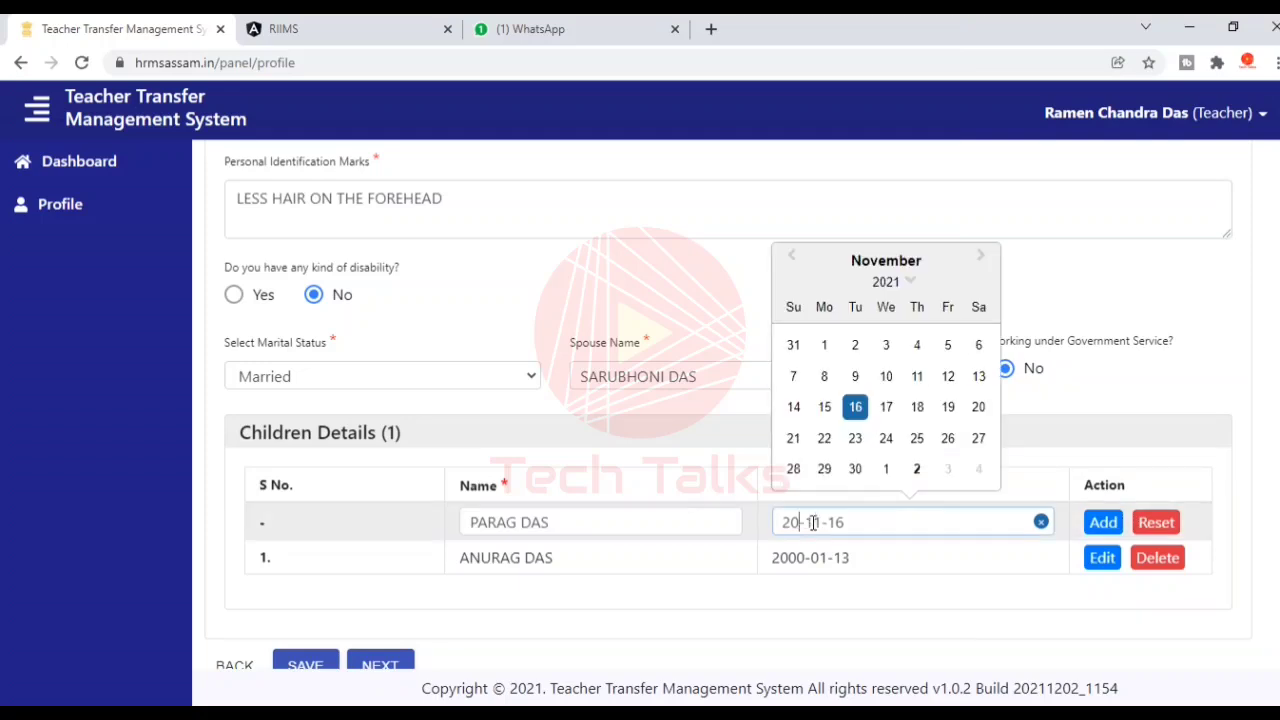
text(05)
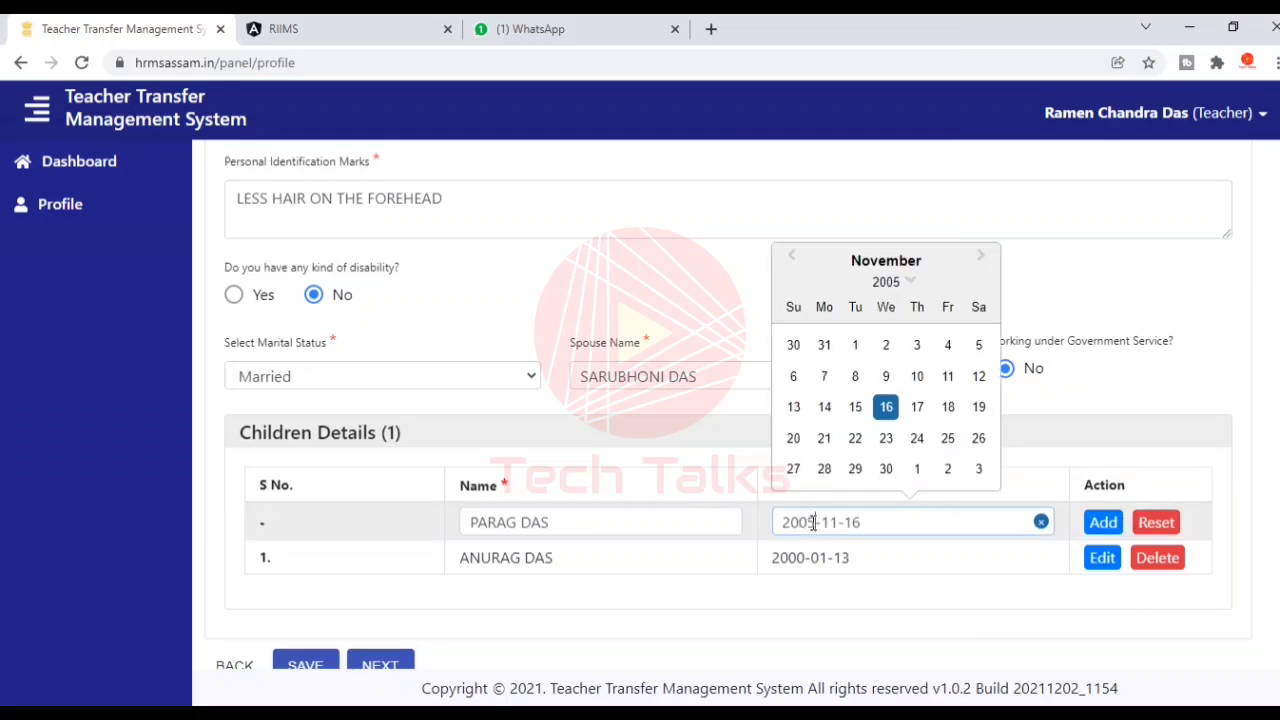
click(886, 407)
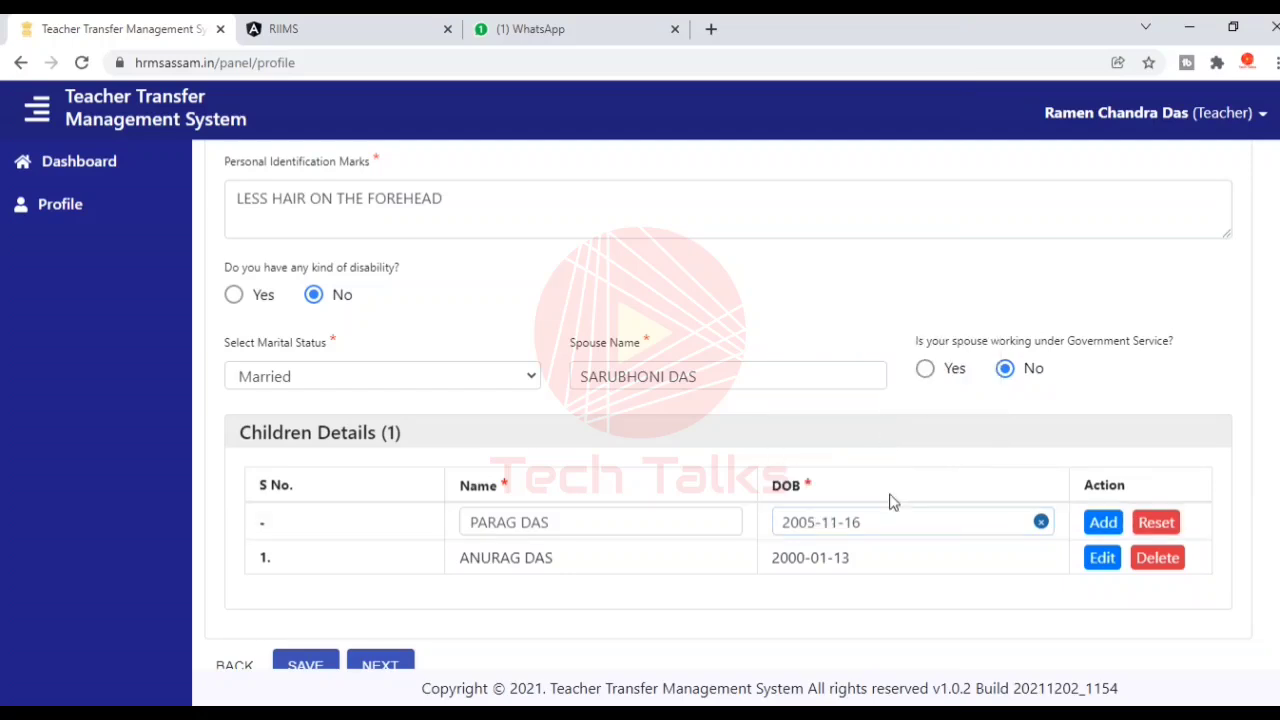
click(1103, 522)
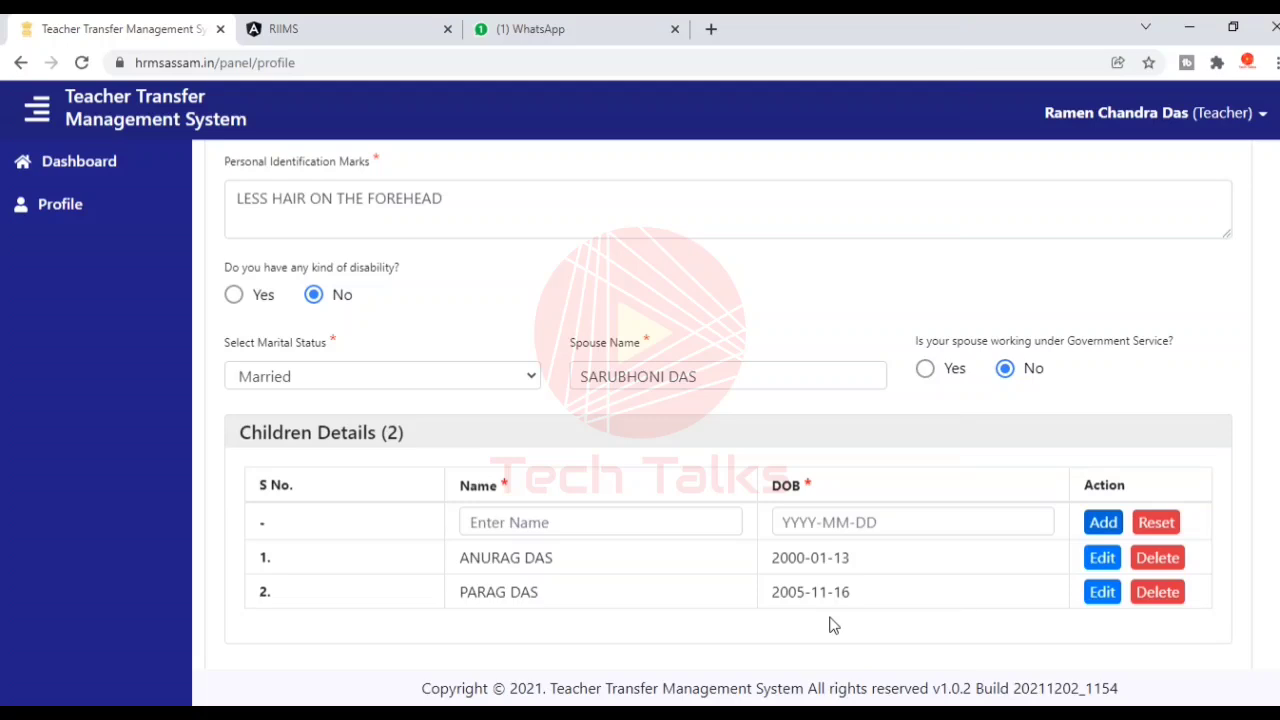
click(542, 520)
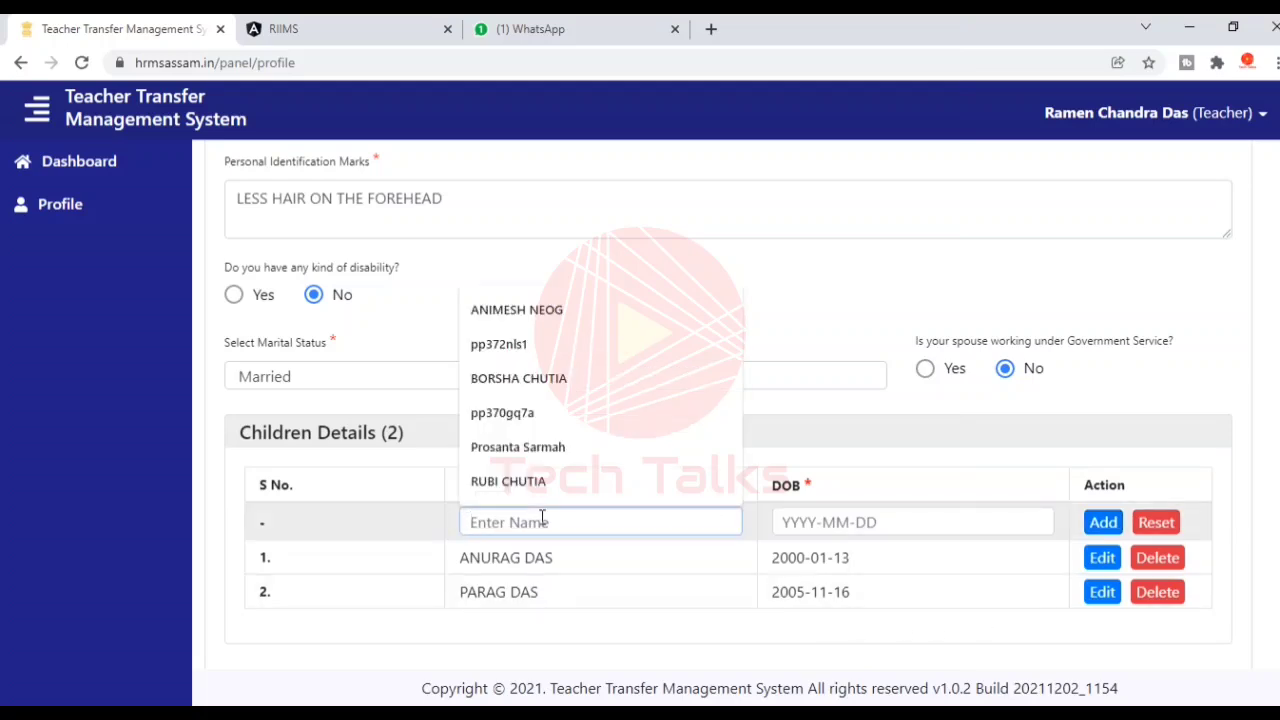
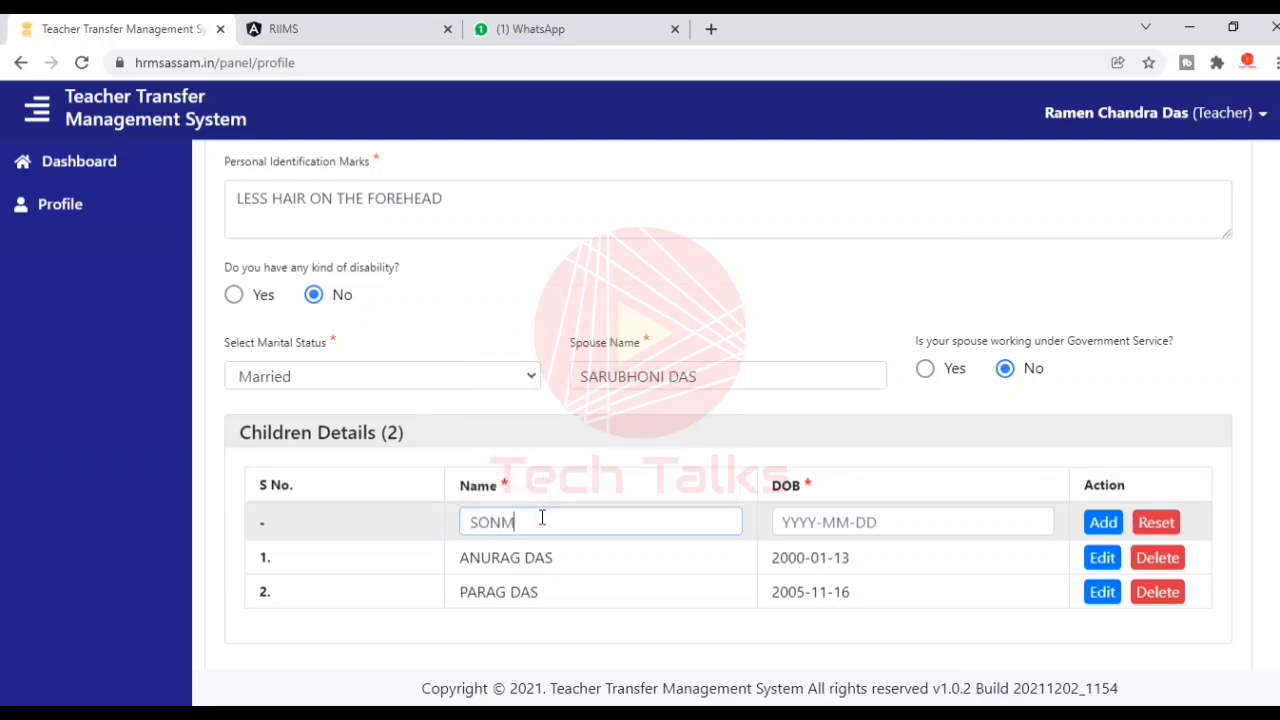
key(Tab)
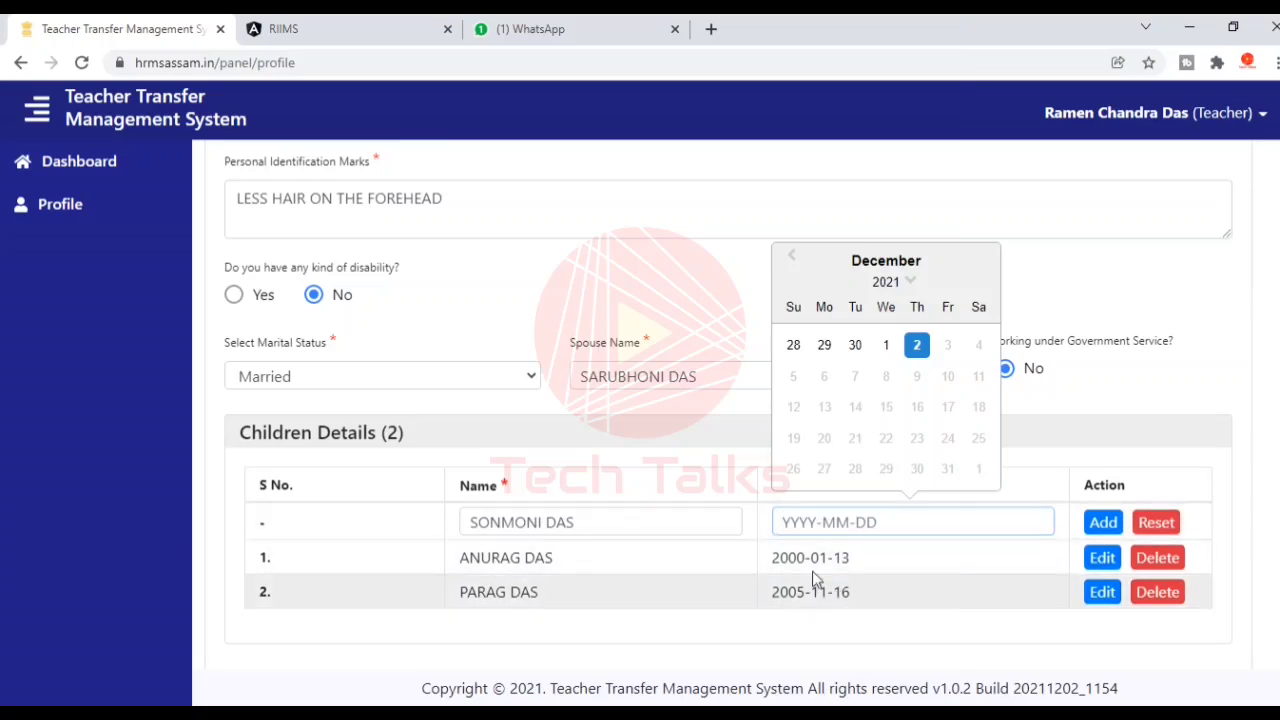
text(199)
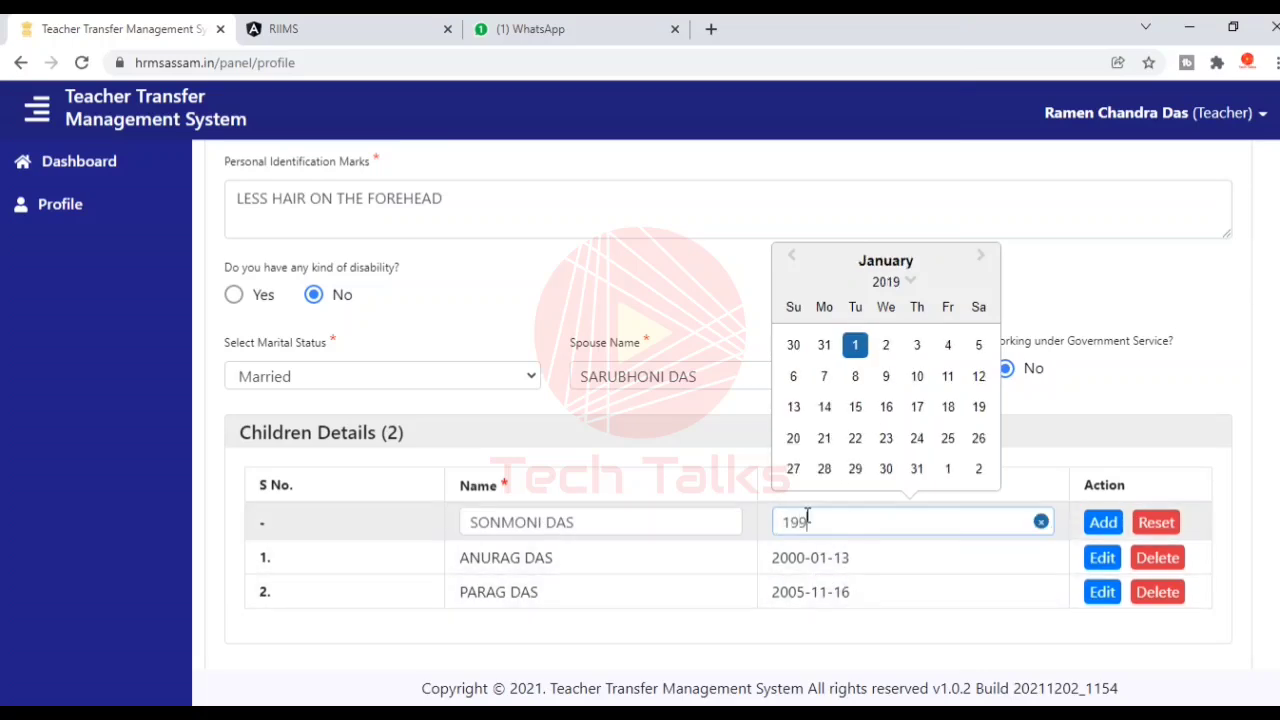
text(8-10-10)
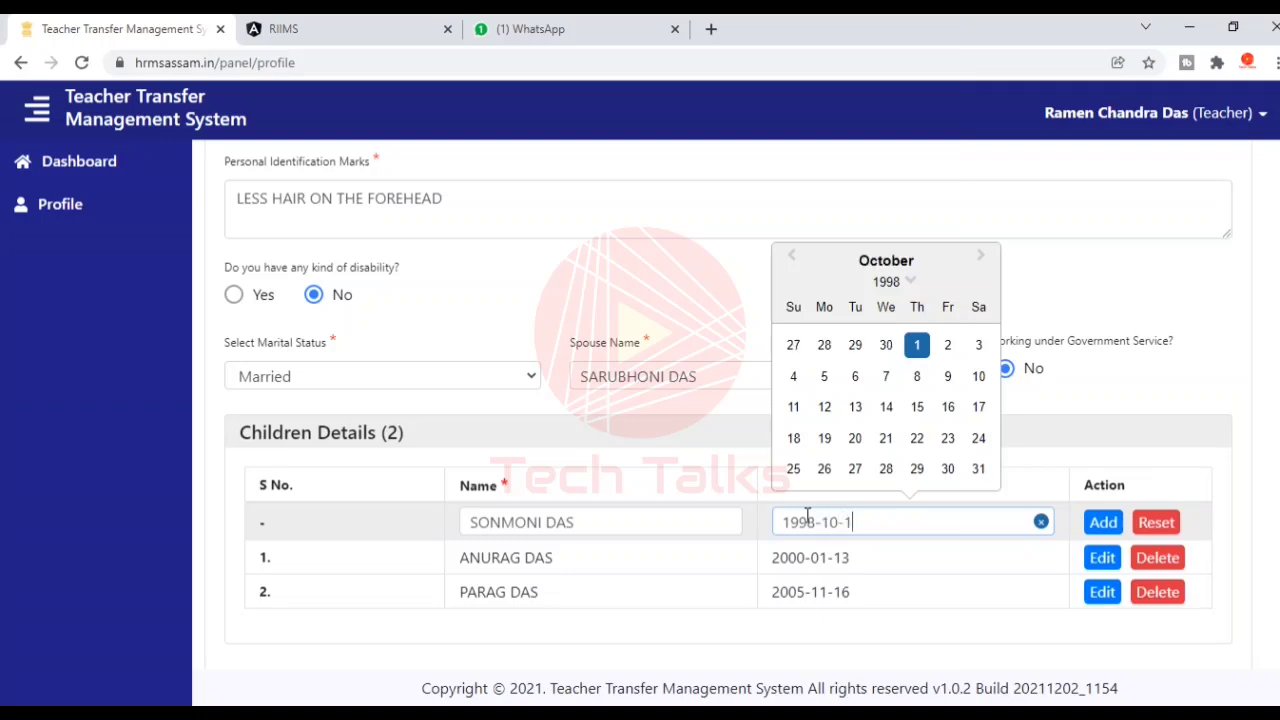
click(979, 376)
click(1103, 522)
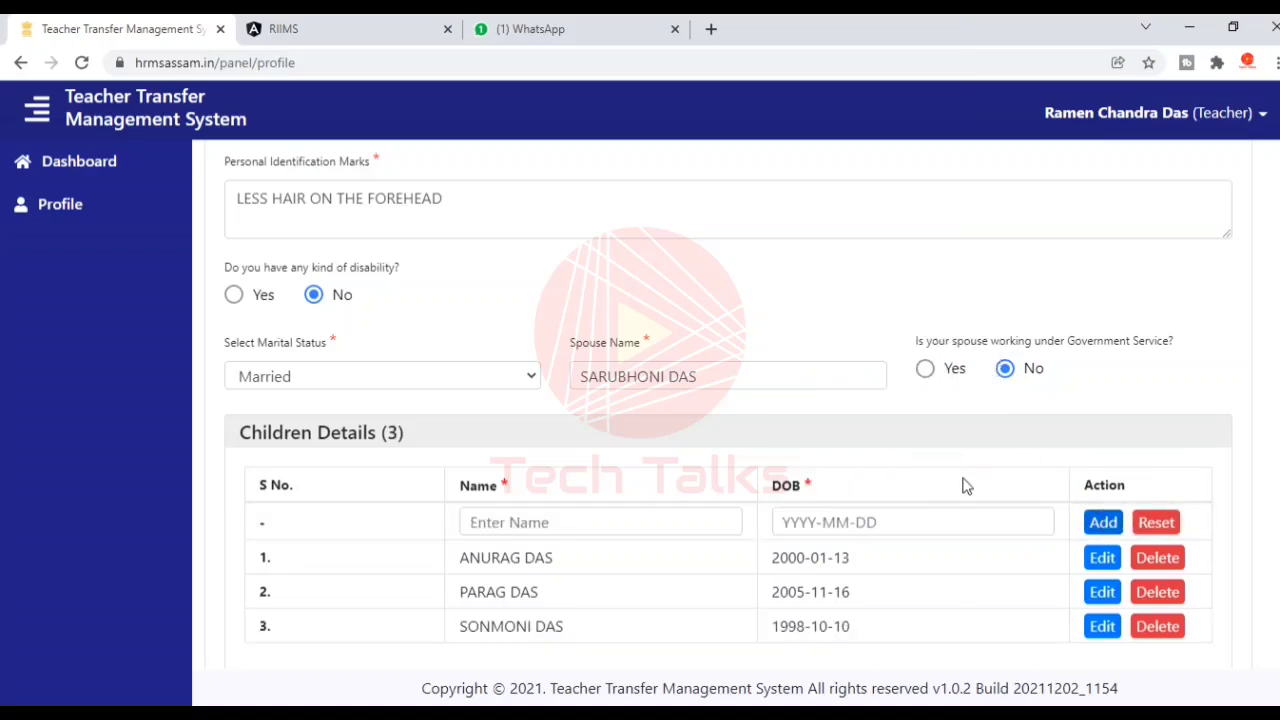
Step: Edit the third child's row and change the birth year to give 1999-10-10
scroll(971, 483, down, 1)
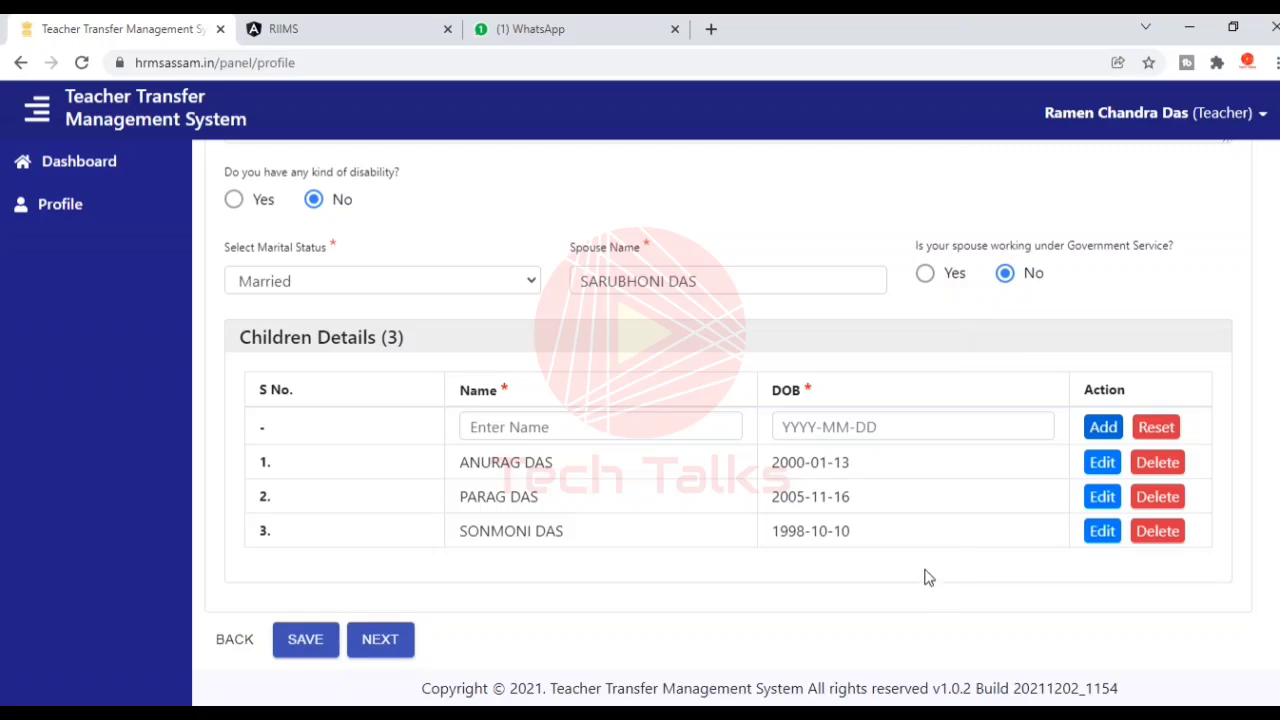
click(1101, 531)
click(813, 428)
text(999-10-10)
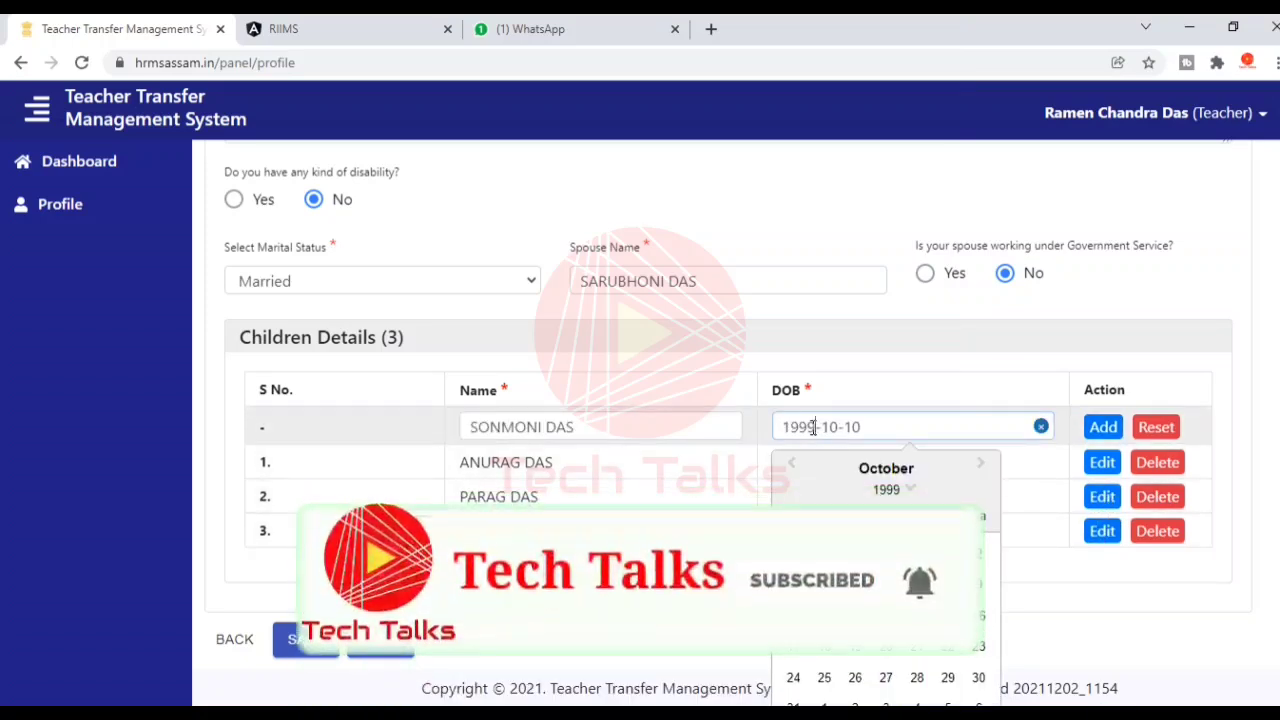
click(798, 617)
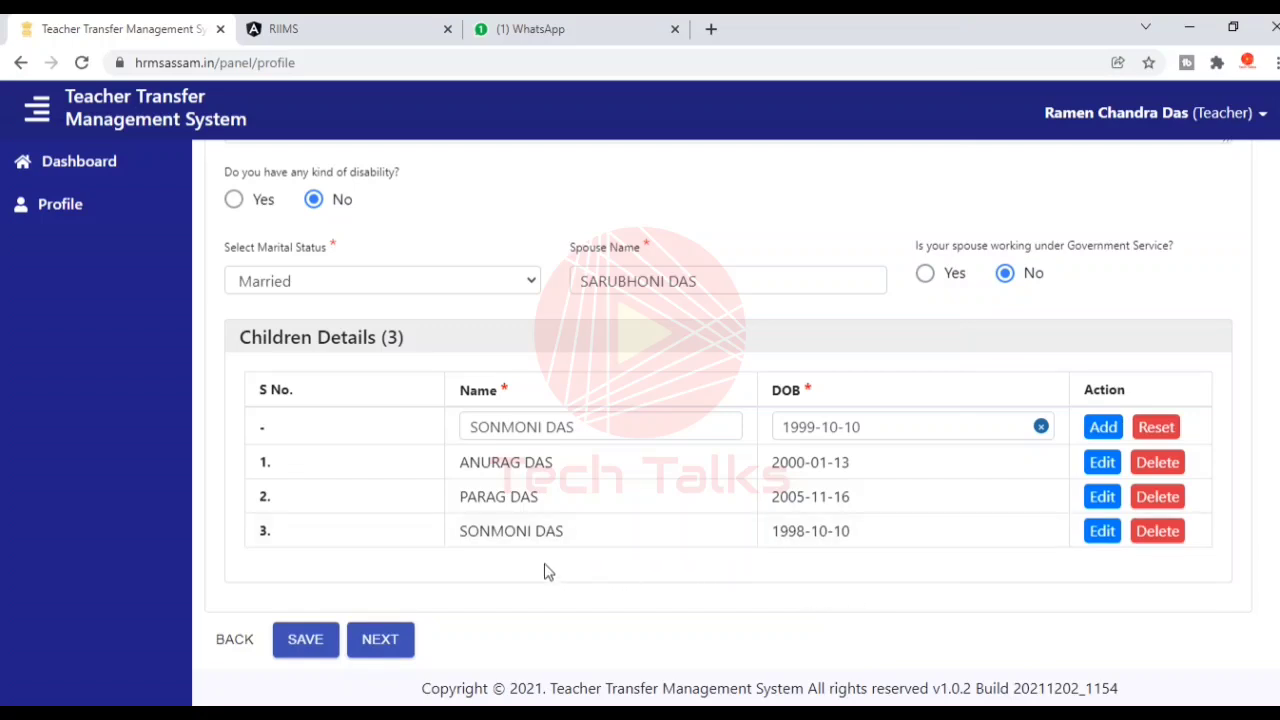
Step: Update the third child's birth date to 1999-10-10, save Step 2, and continue to Academic Qualifications
click(1104, 427)
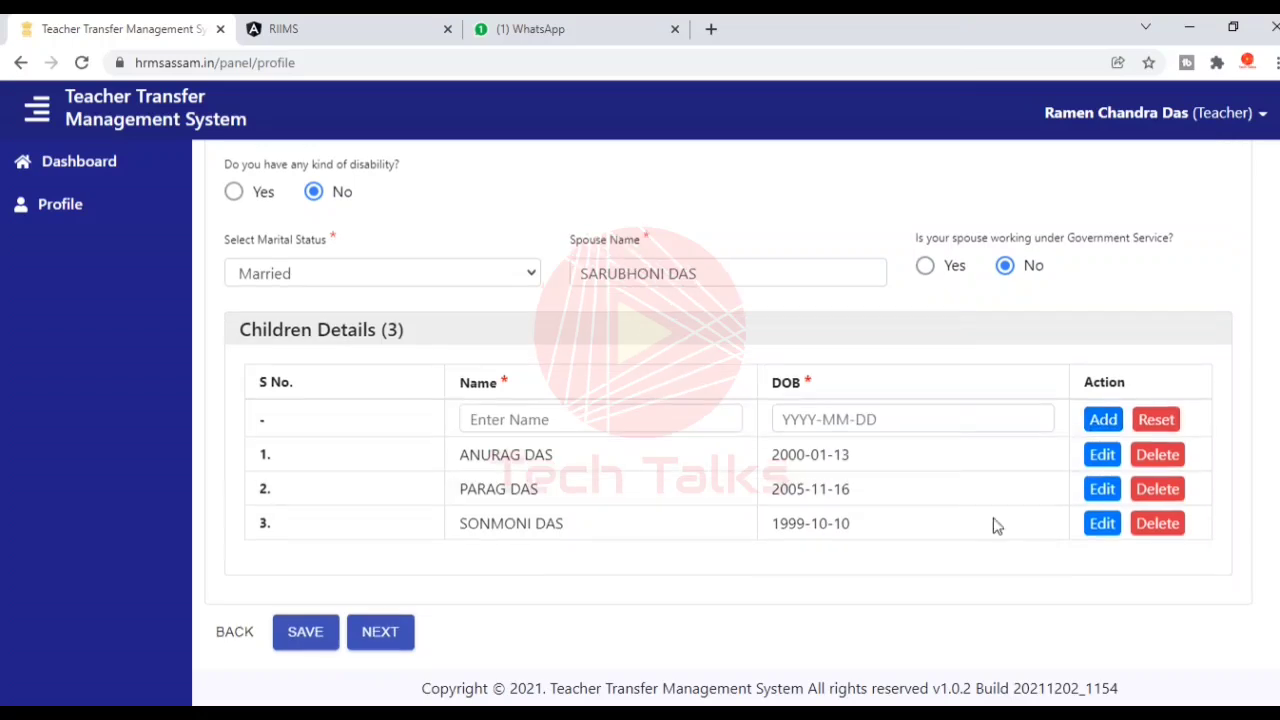
click(305, 632)
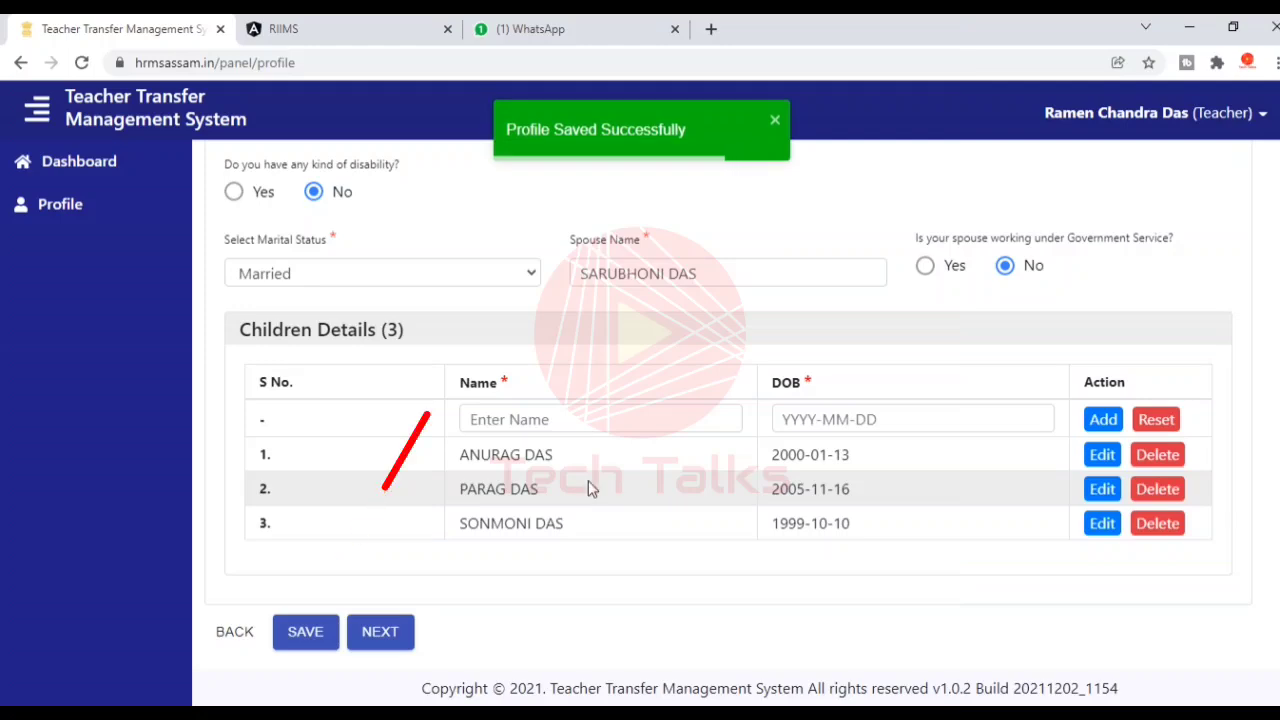
click(385, 632)
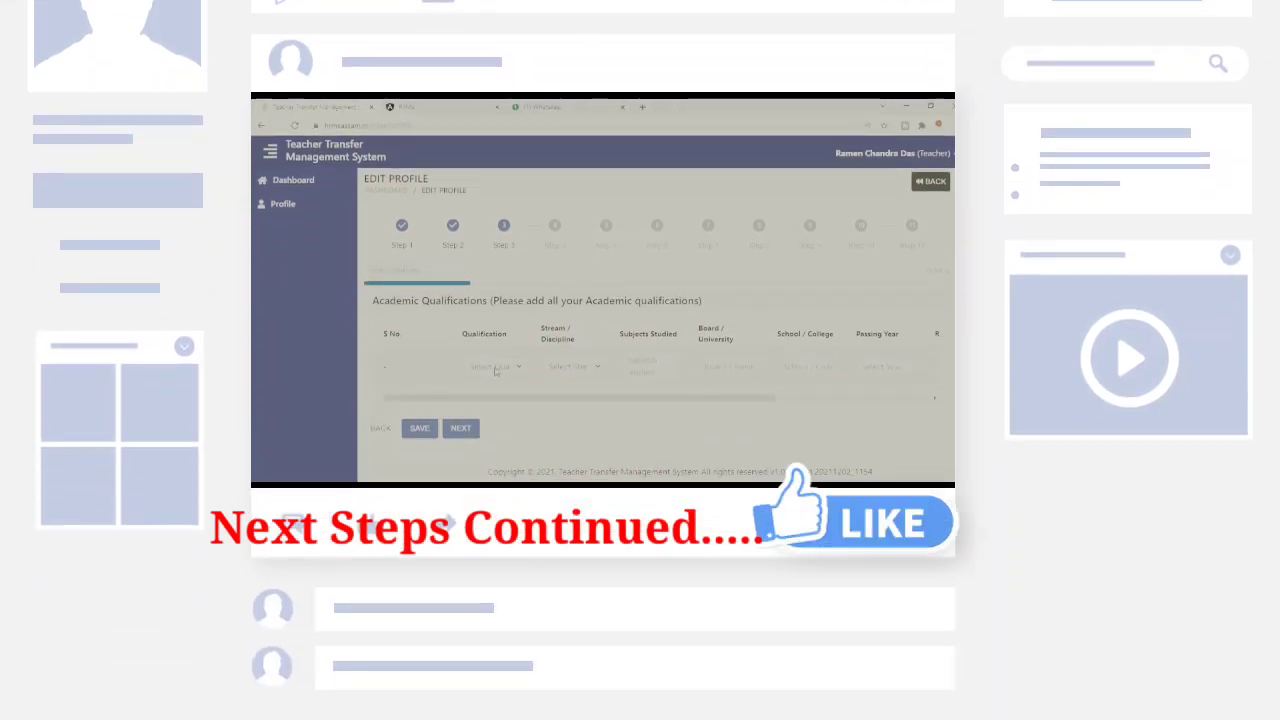
click(494, 394)
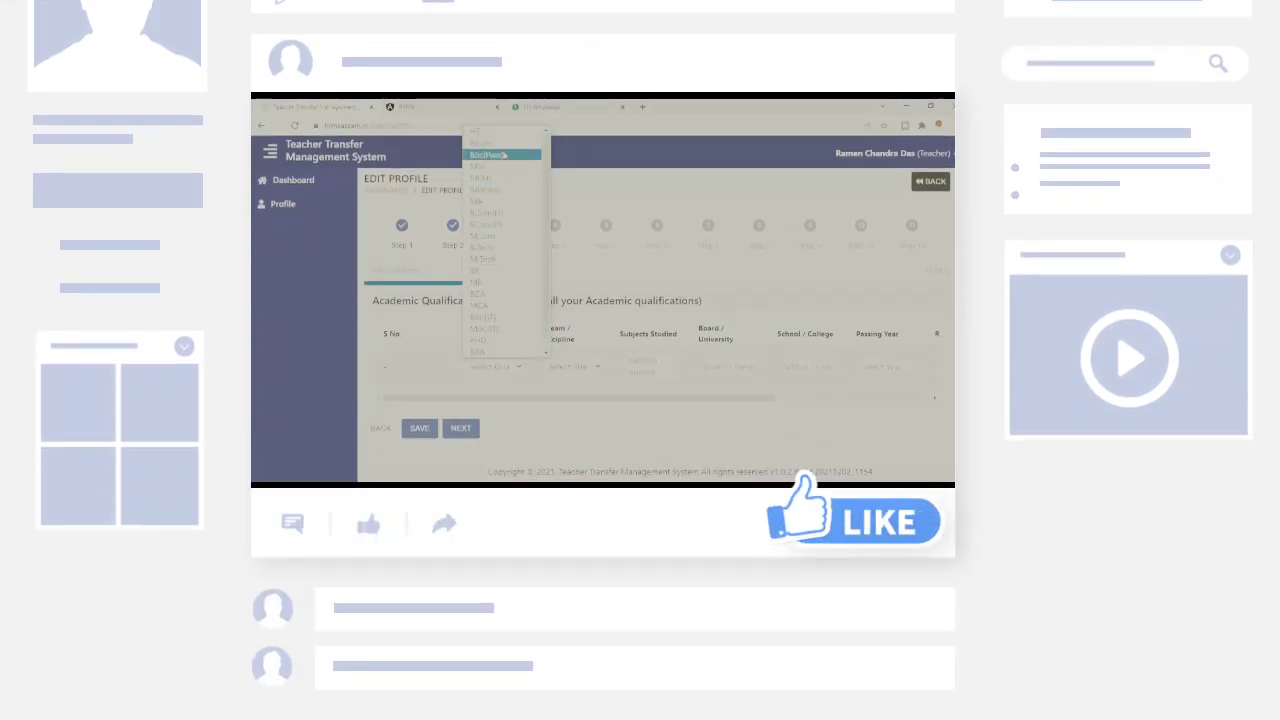